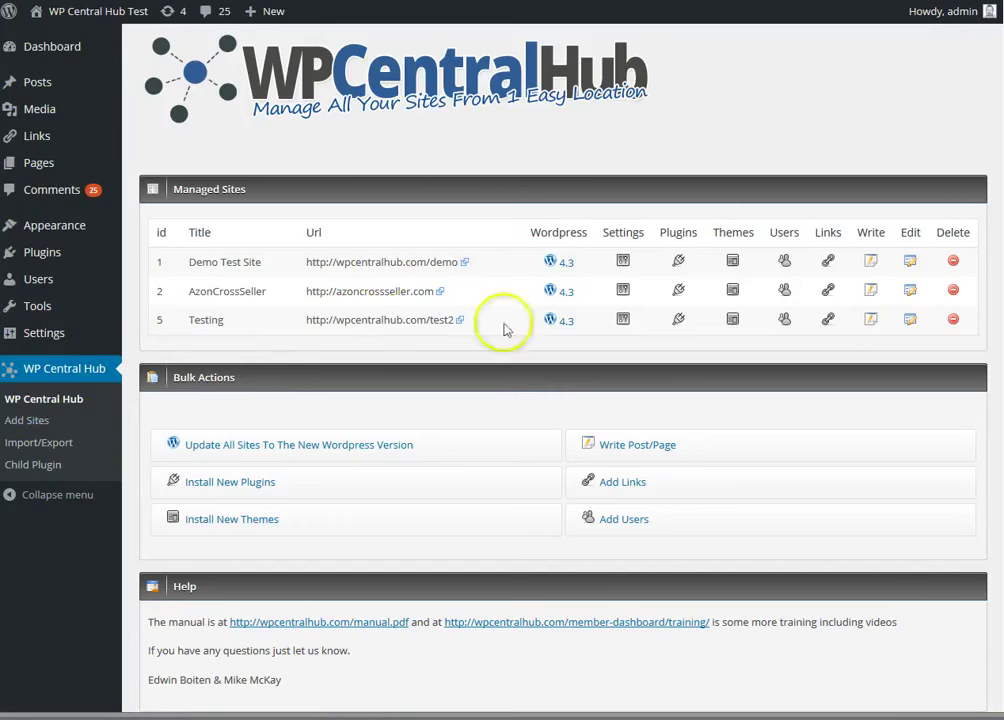
# Open WP Central Hub's Add Sites form, with the Name and Url fields blank
pyautogui.click(32, 420)
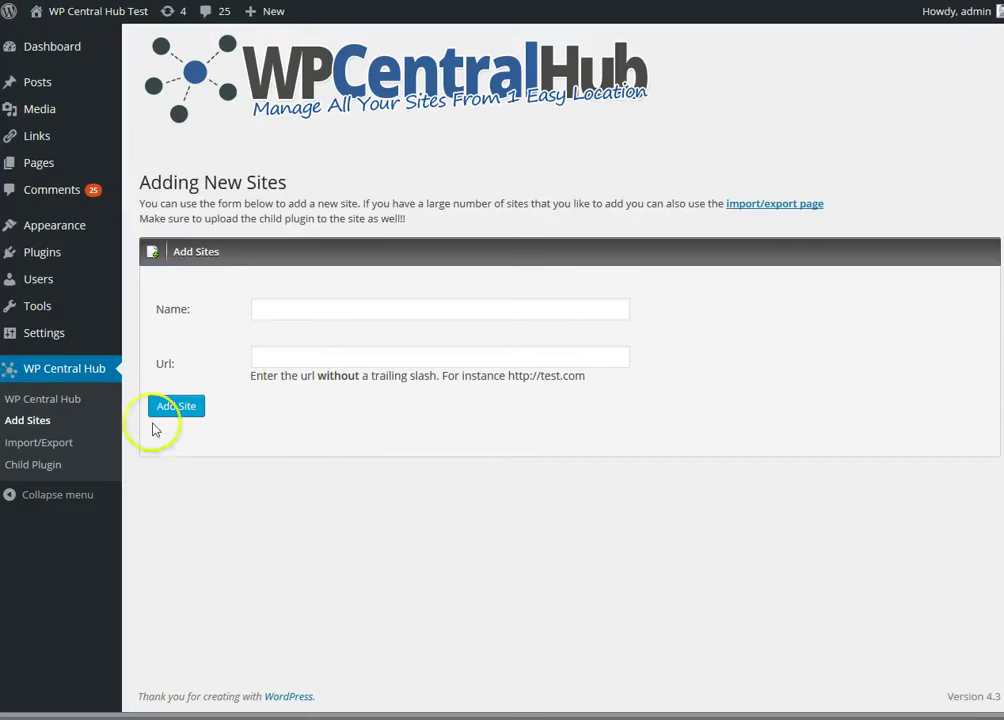
# Go back to the Managed Sites overview listing Demo Test Site, AzonCrossSeller and Testing
pyautogui.click(47, 399)
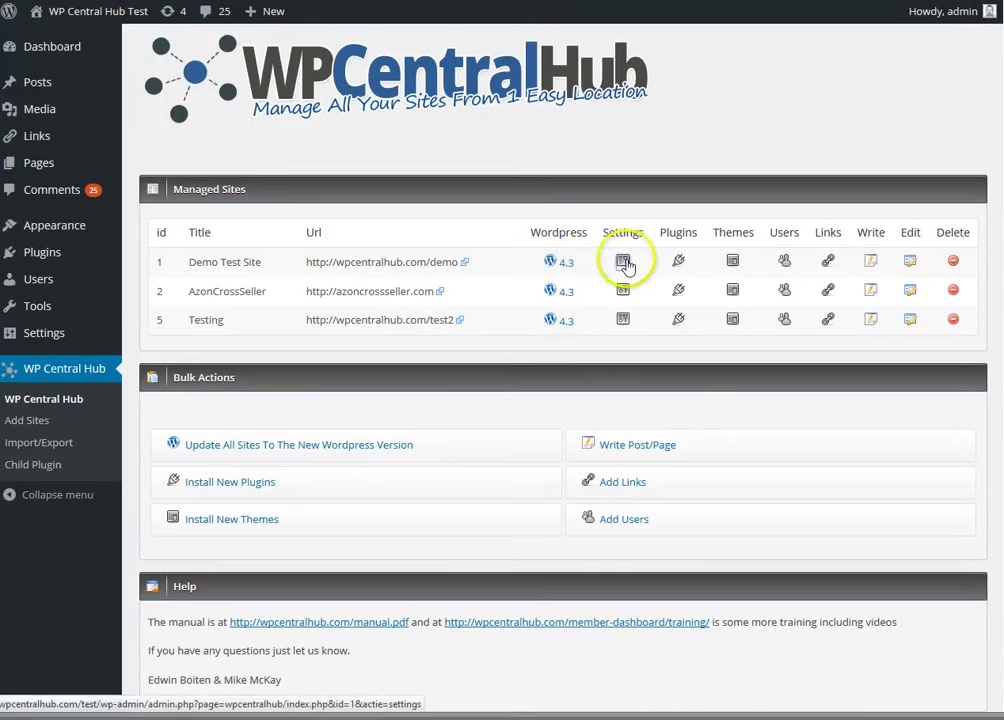
pyautogui.click(623, 262)
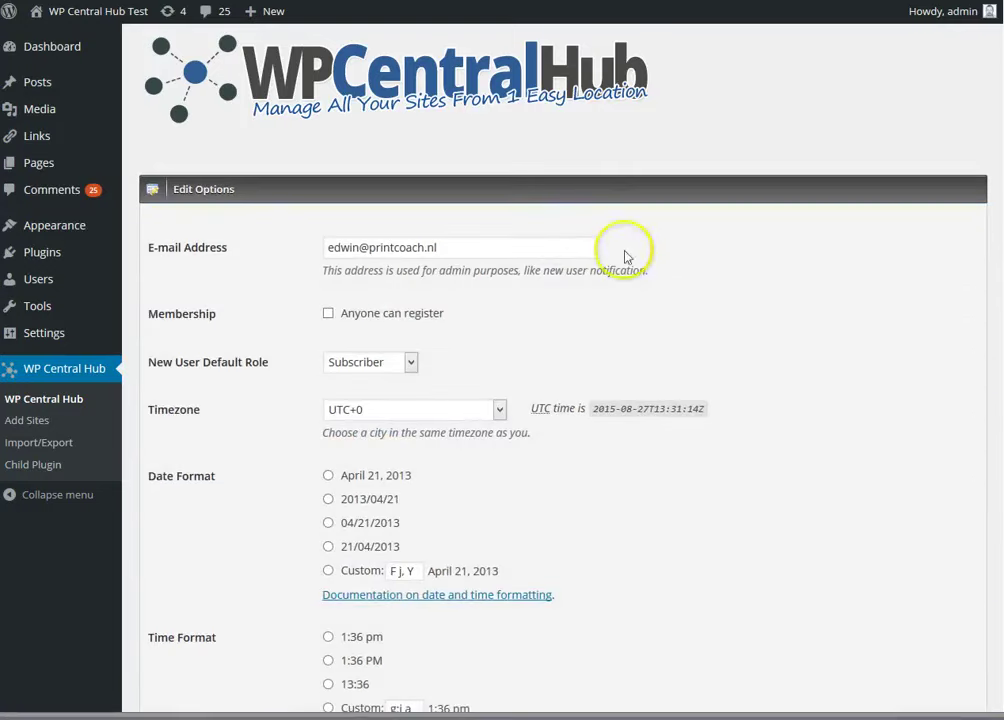
pyautogui.scroll(-2, 713, 296)
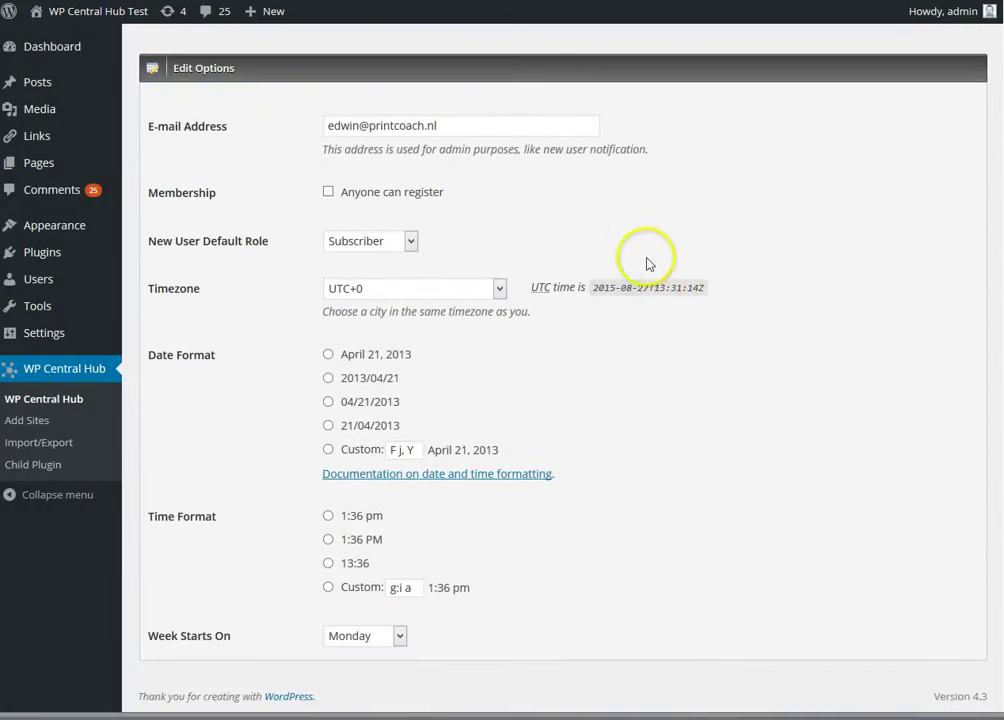
pyautogui.scroll(2, 784, 374)
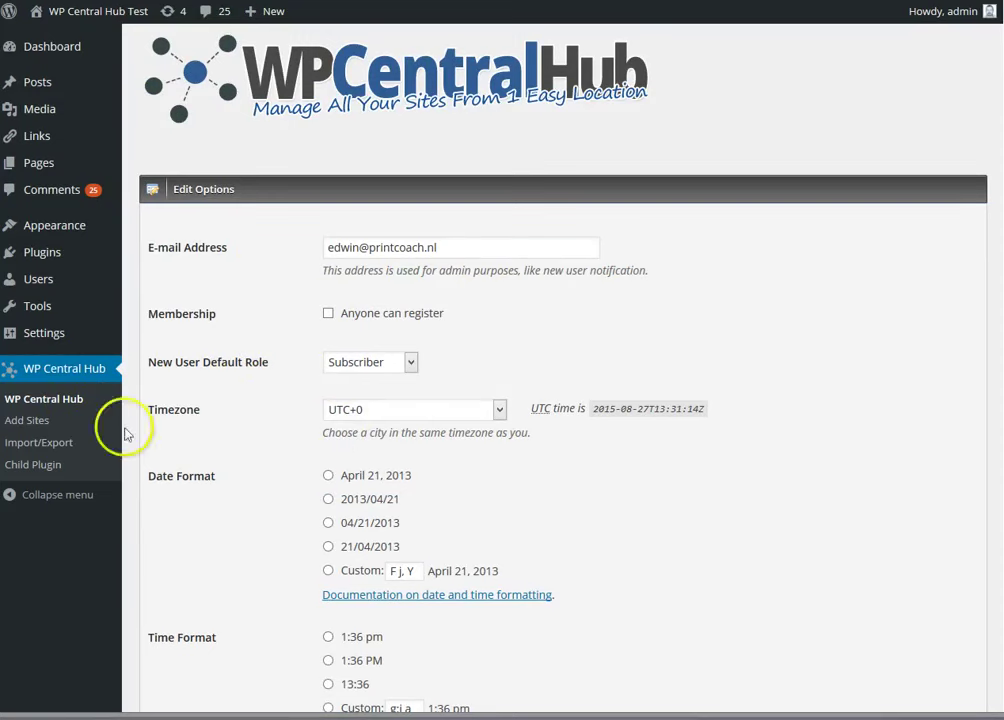
pyautogui.click(76, 400)
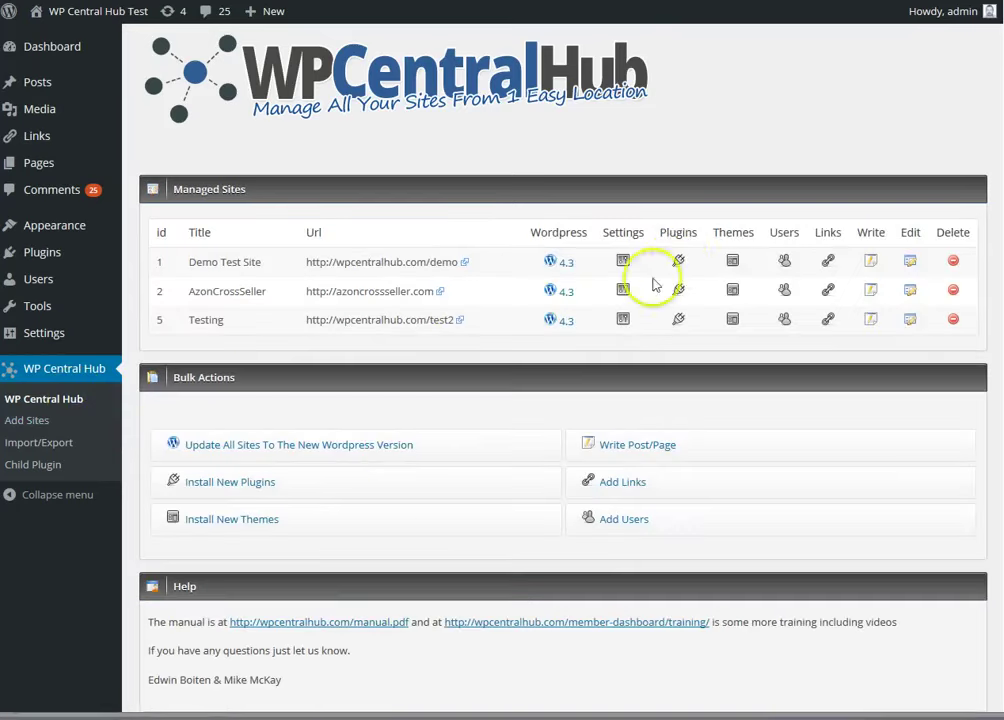
pyautogui.click(679, 263)
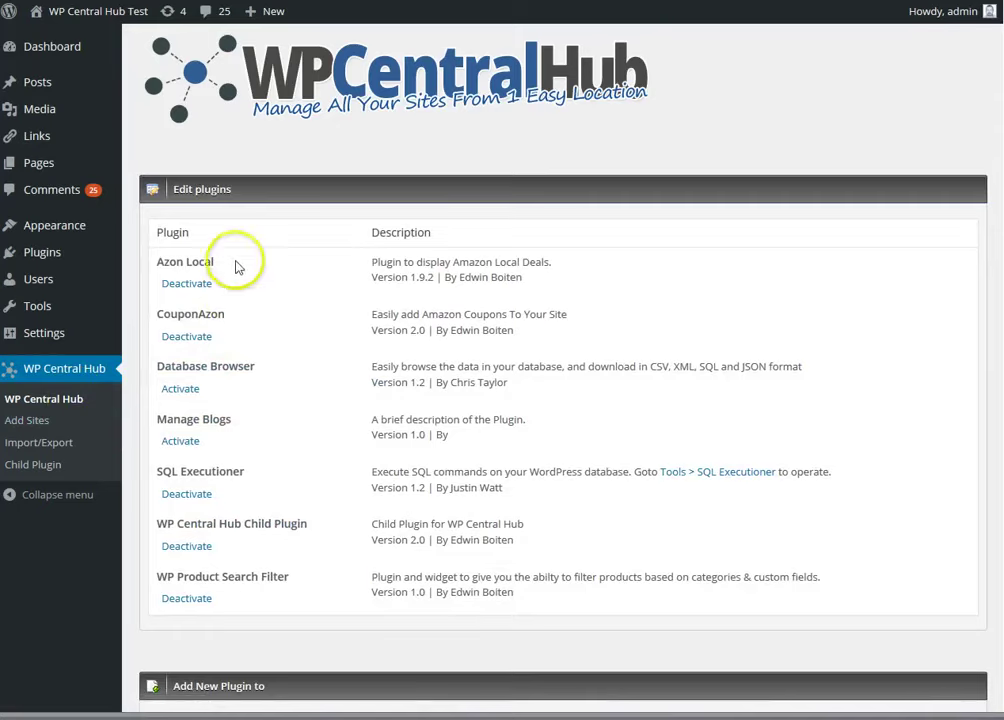
pyautogui.click(249, 256)
pyautogui.scroll(-2, 338, 363)
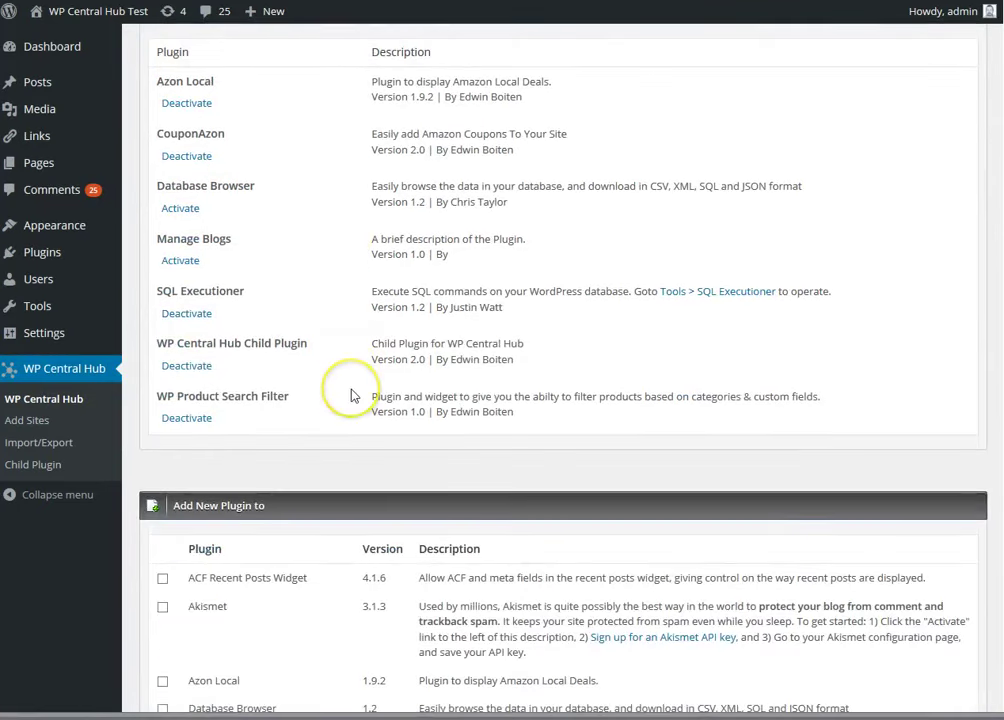
pyautogui.scroll(-2, 351, 396)
pyautogui.scroll(-1, 351, 396)
pyautogui.scroll(4, 351, 396)
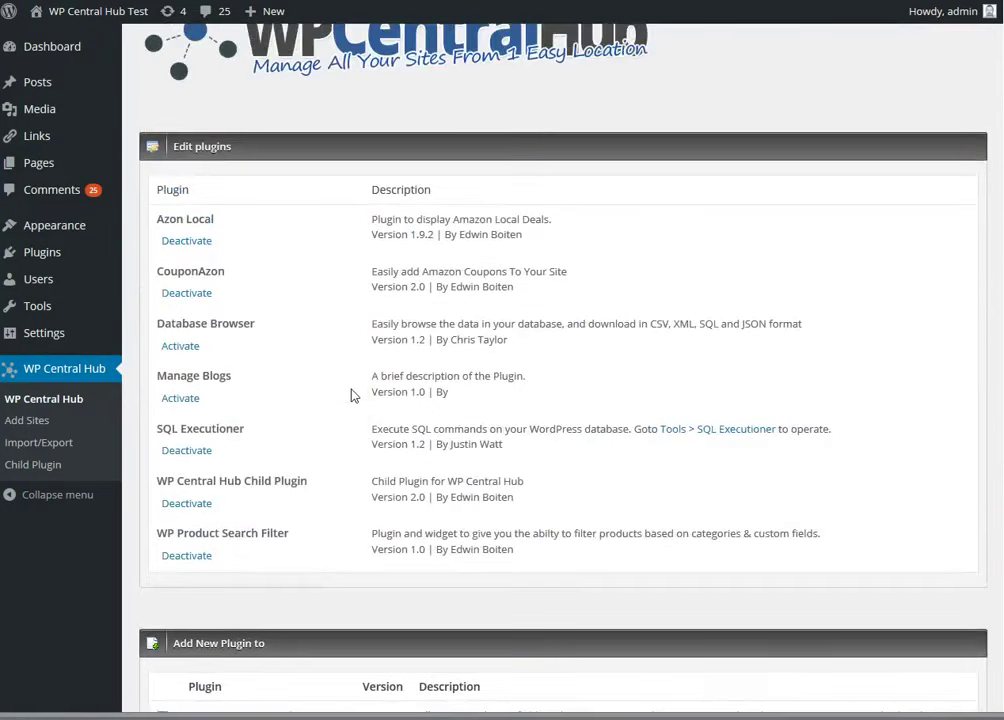
pyautogui.click(49, 405)
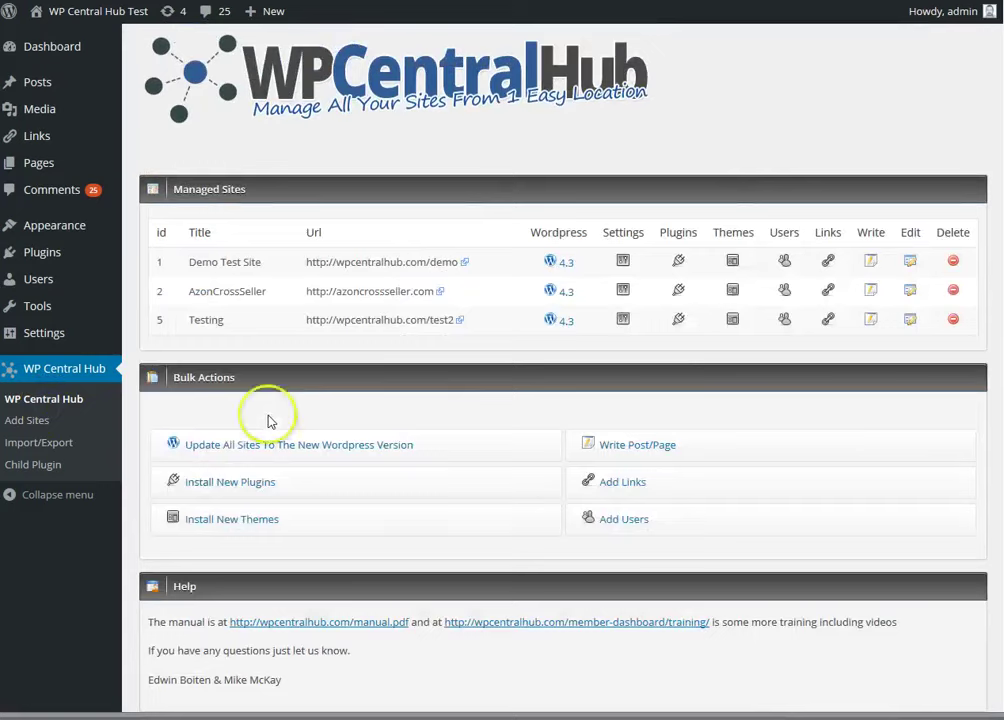
pyautogui.click(733, 264)
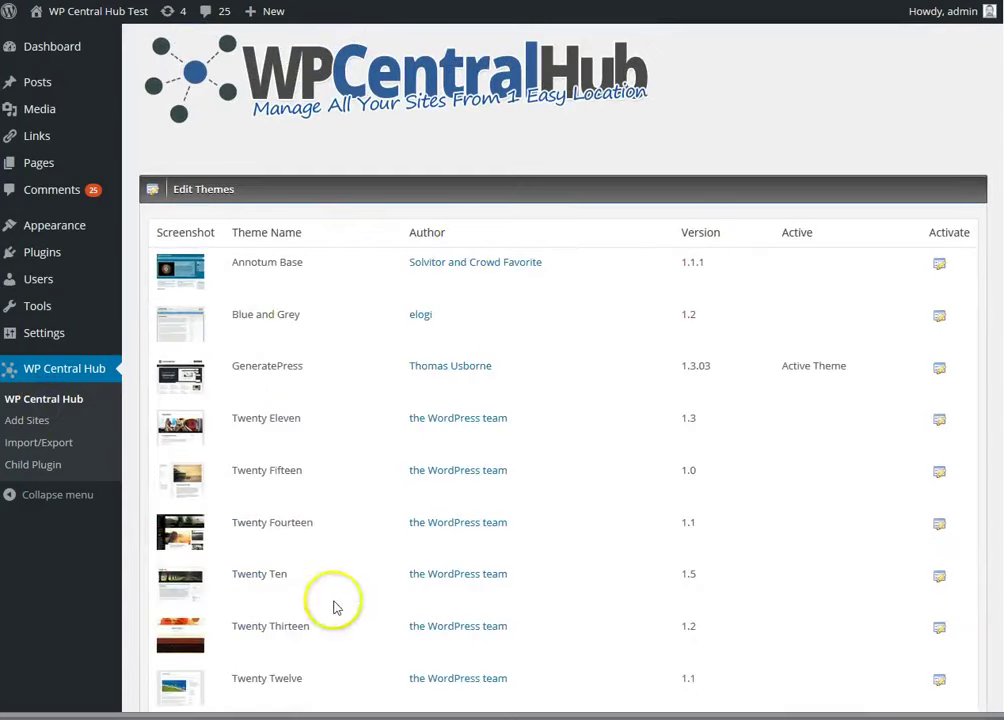
pyautogui.scroll(-5, 386, 572)
pyautogui.scroll(3, 845, 330)
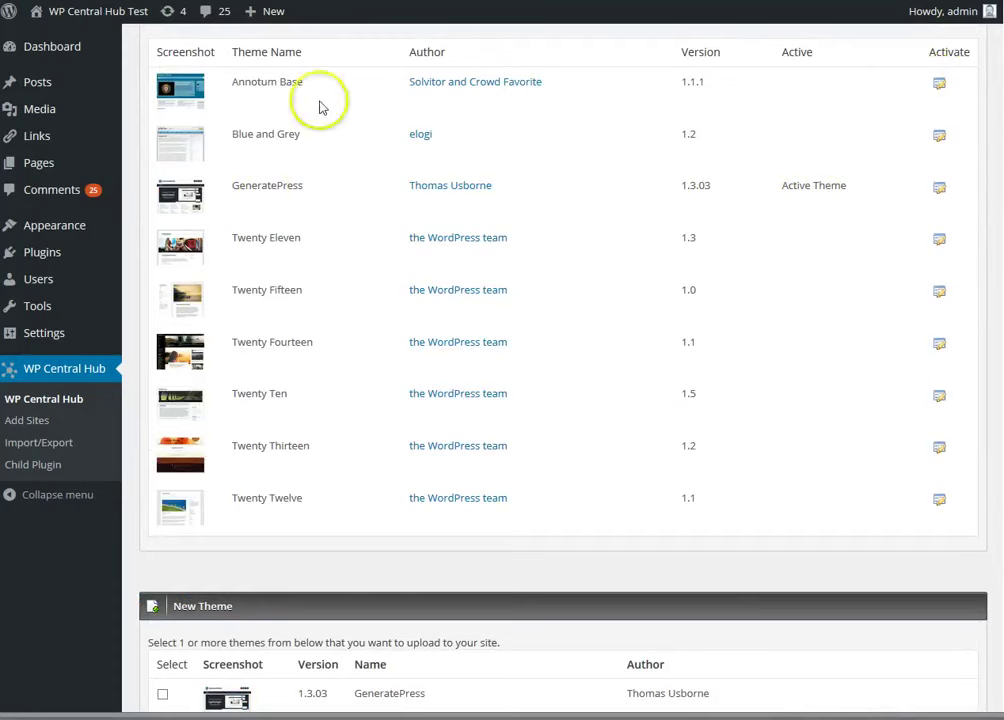
pyautogui.scroll(-3, 277, 498)
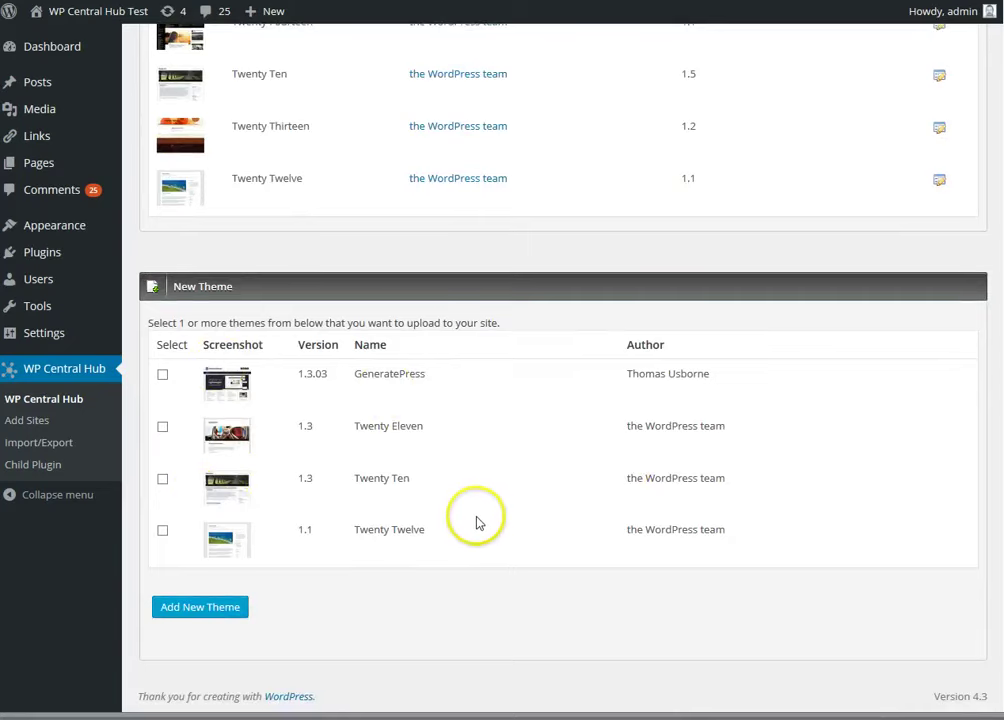
pyautogui.scroll(5, 490, 500)
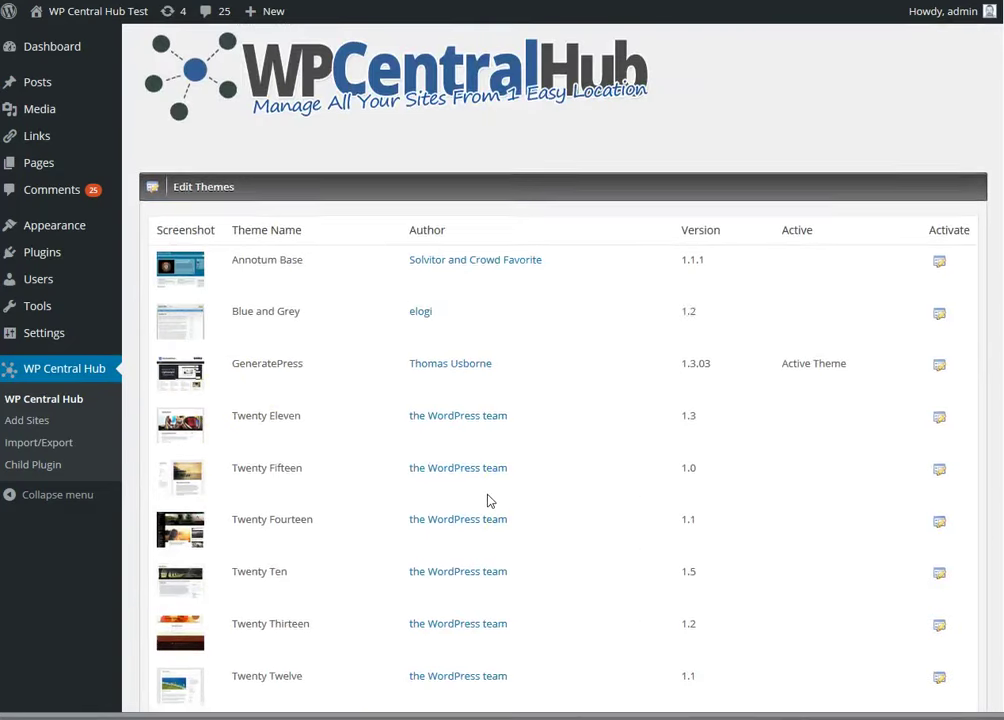
pyautogui.hotkey('alt', 'Left')
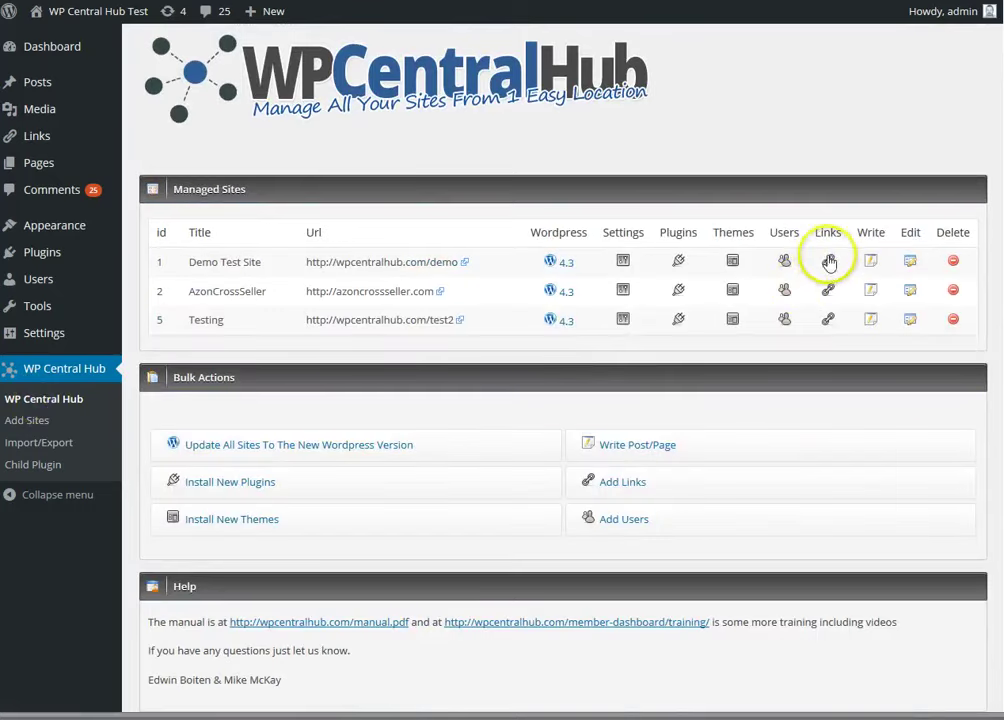
pyautogui.click(783, 262)
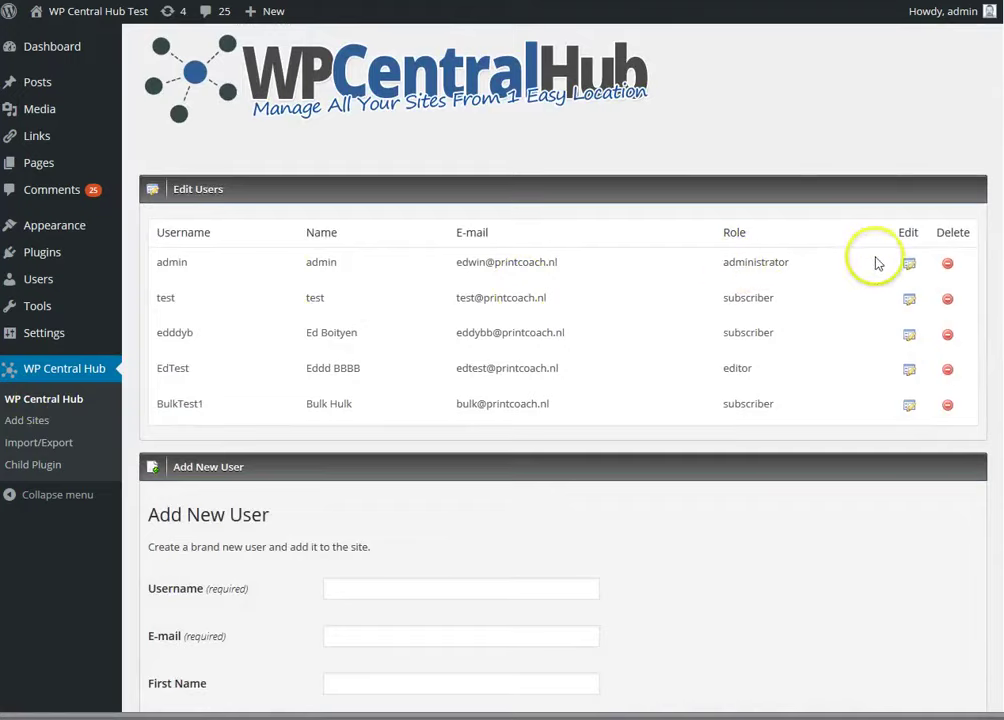
pyautogui.scroll(-3, 610, 440)
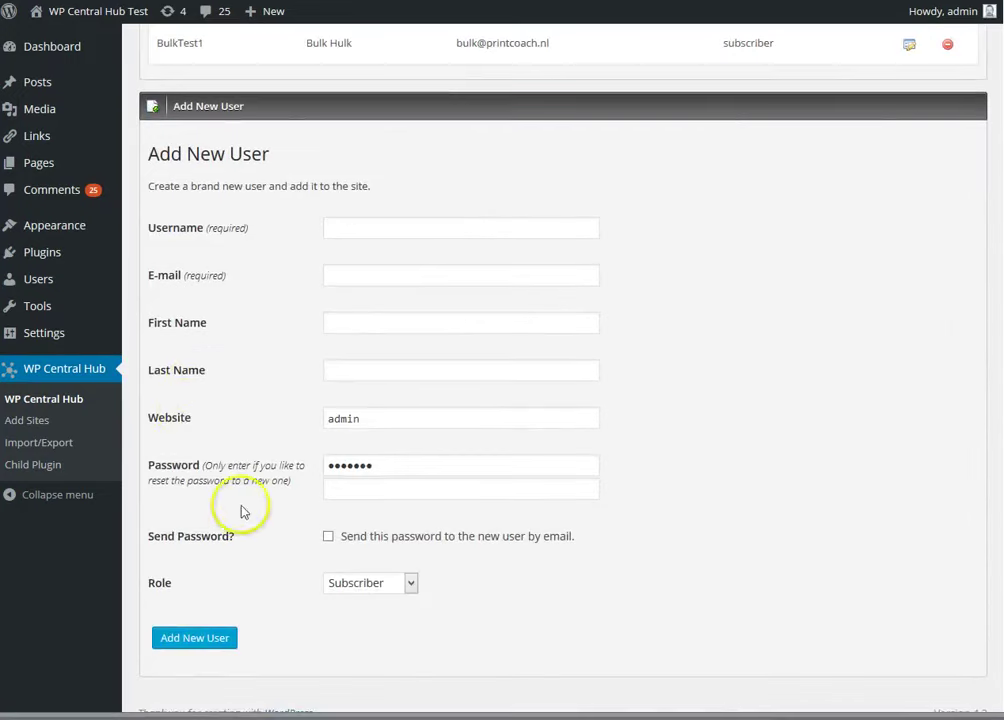
pyautogui.scroll(3, 825, 421)
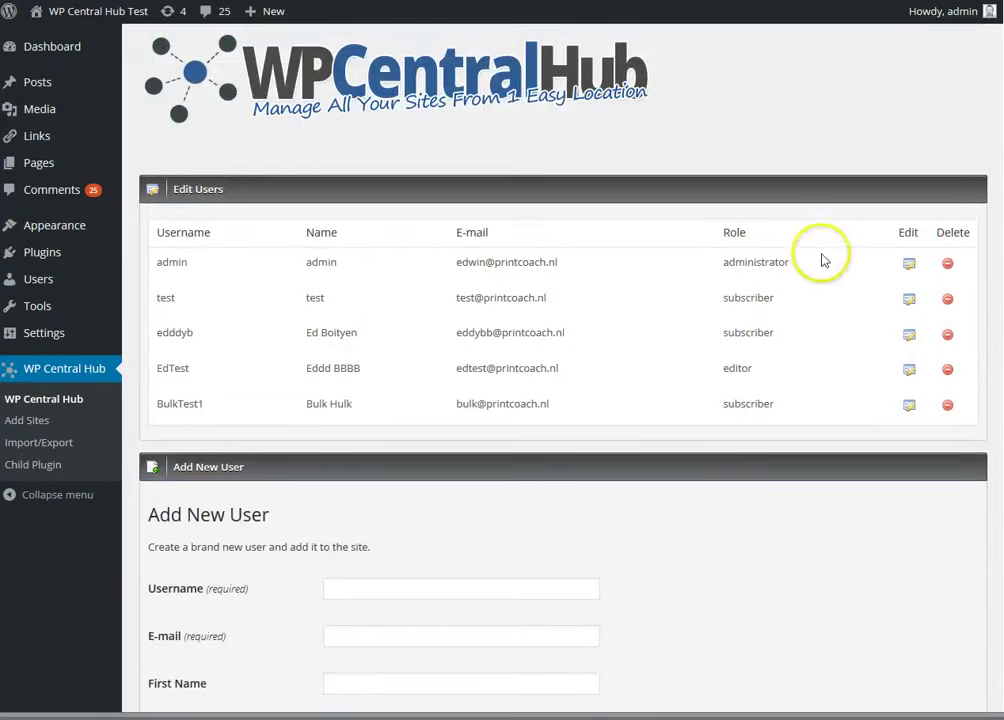
pyautogui.scroll(-3, 648, 528)
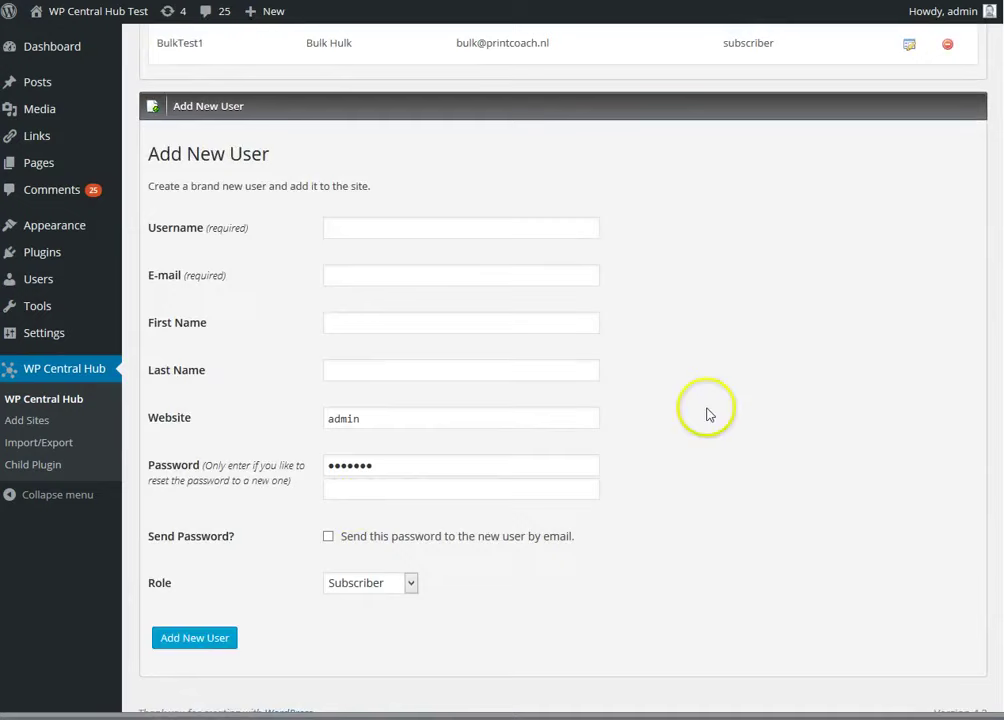
pyautogui.scroll(3, 690, 438)
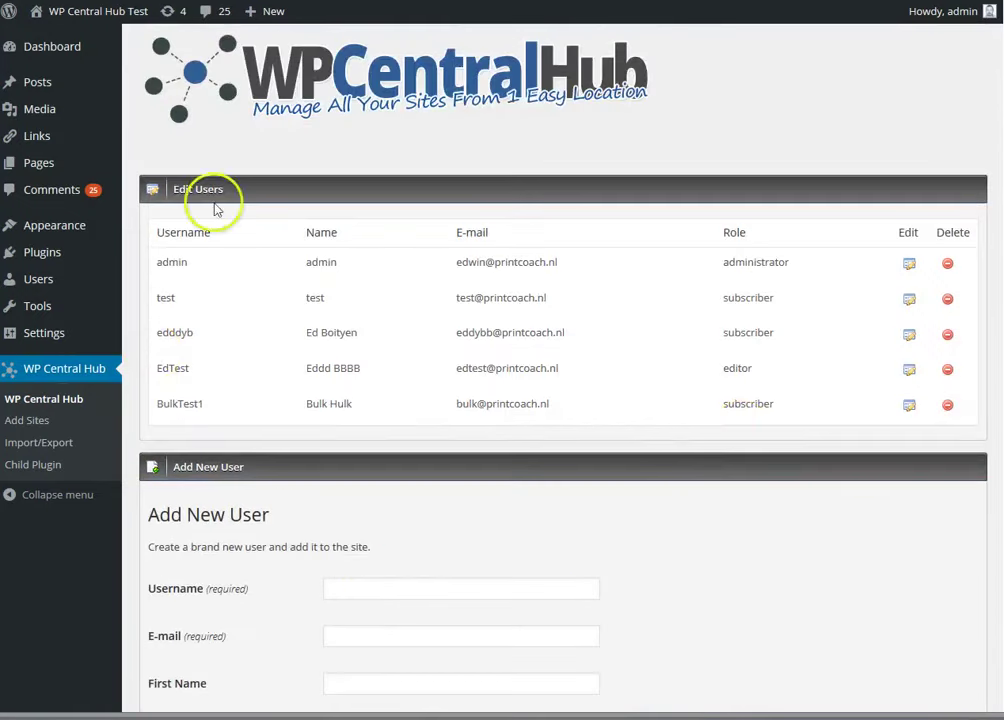
pyautogui.click(86, 405)
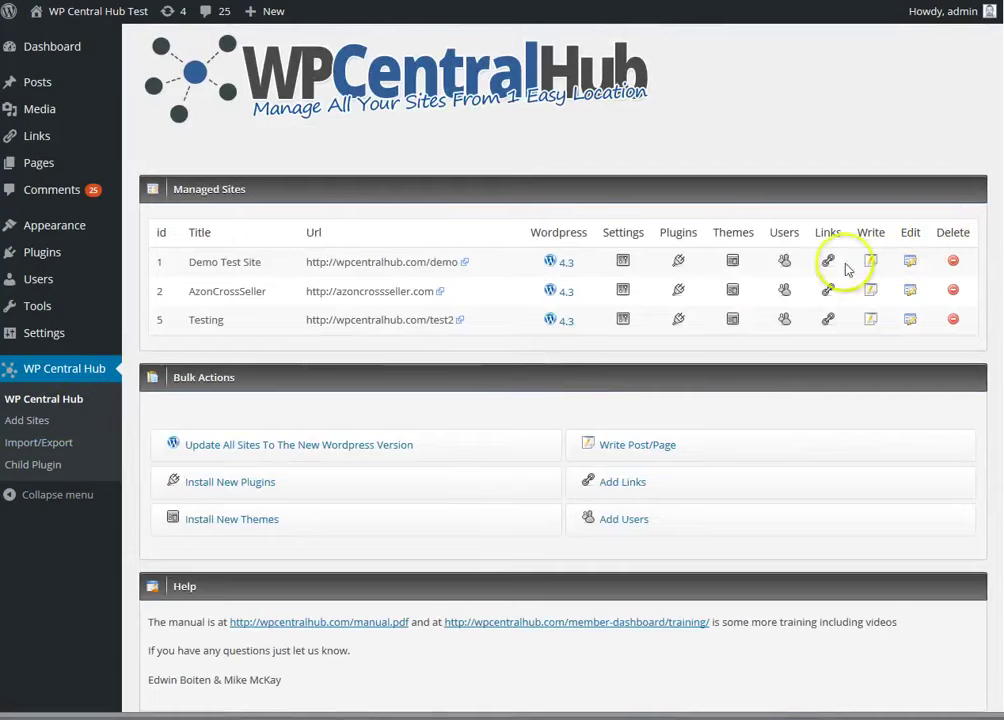
# Review Demo Test Site's Add New Link form, then return to the Managed Sites overview
pyautogui.click(831, 264)
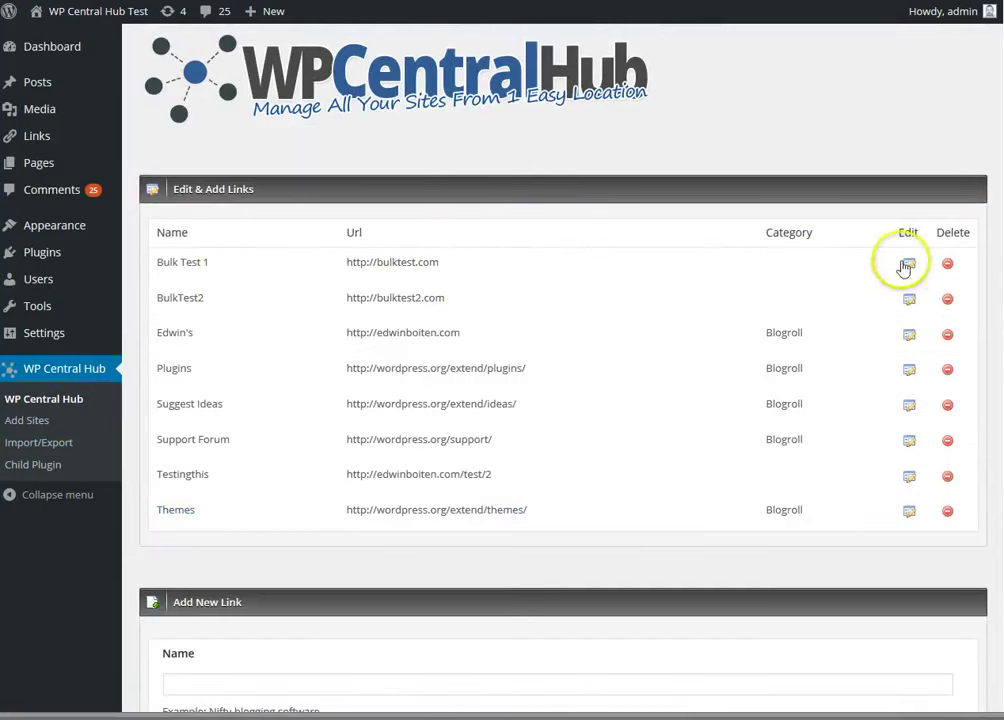
pyautogui.scroll(-3, 575, 420)
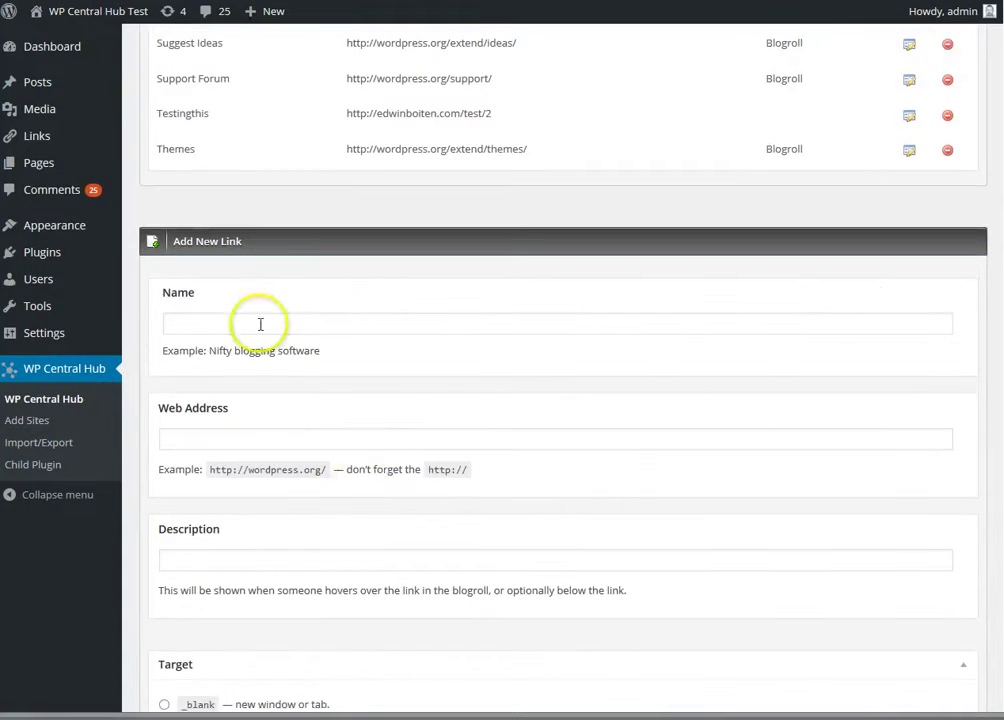
pyautogui.scroll(-5, 594, 527)
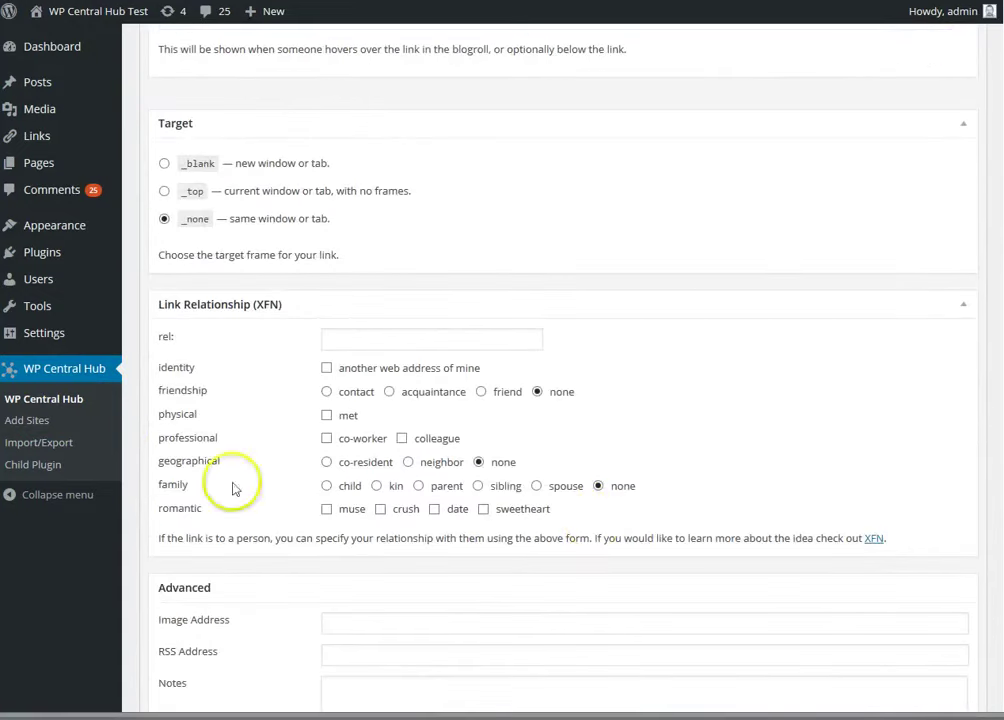
pyautogui.click(68, 399)
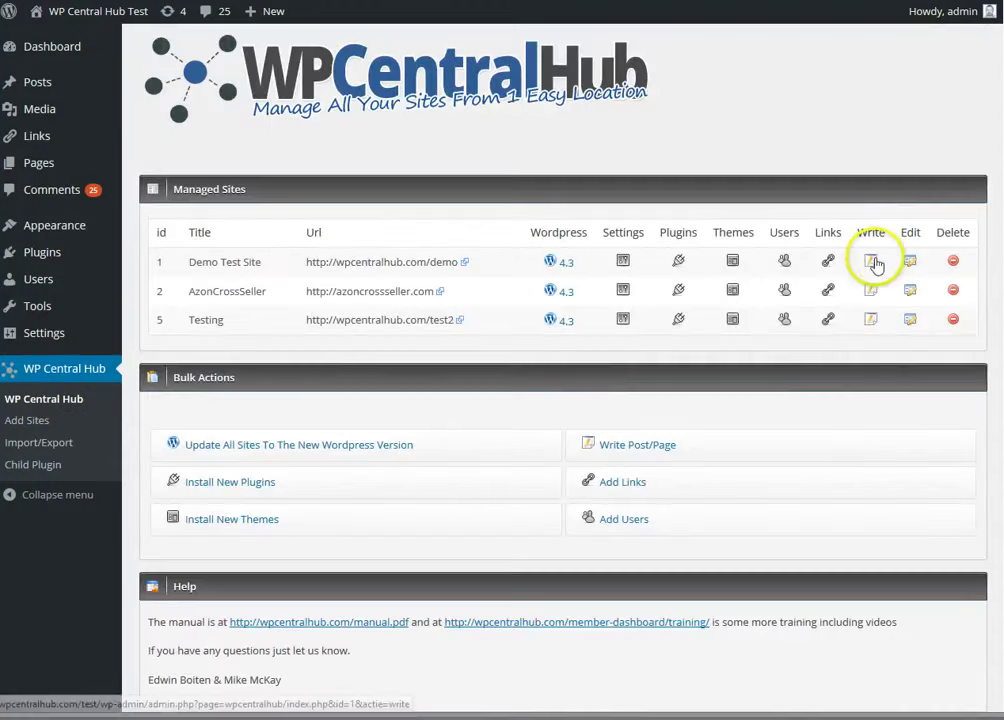
pyautogui.click(872, 262)
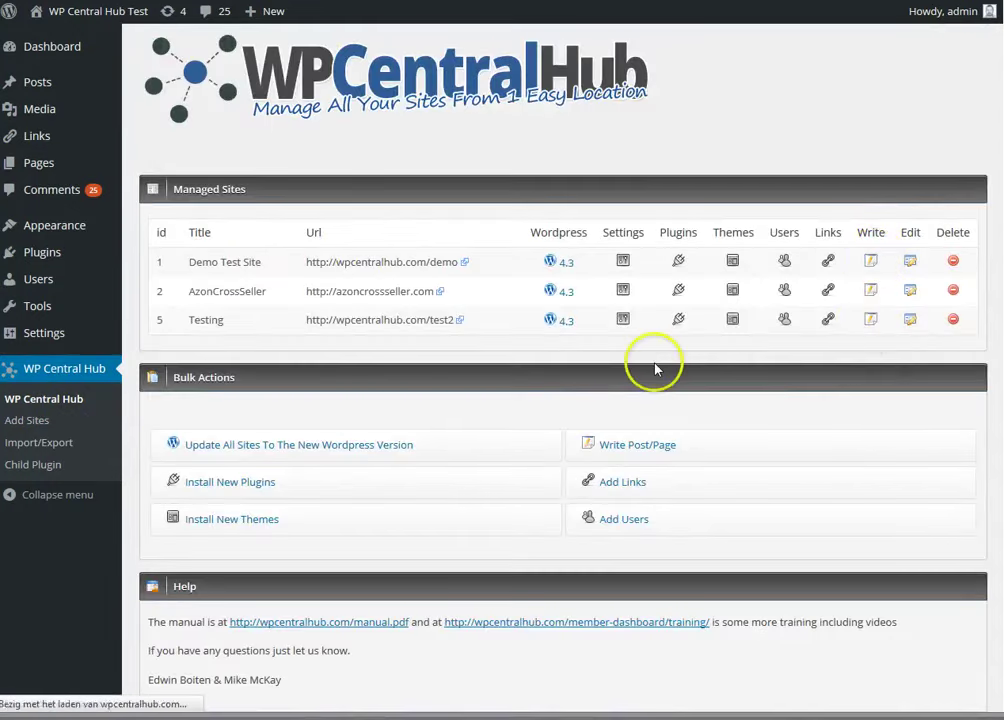
pyautogui.scroll(-1, 668, 282)
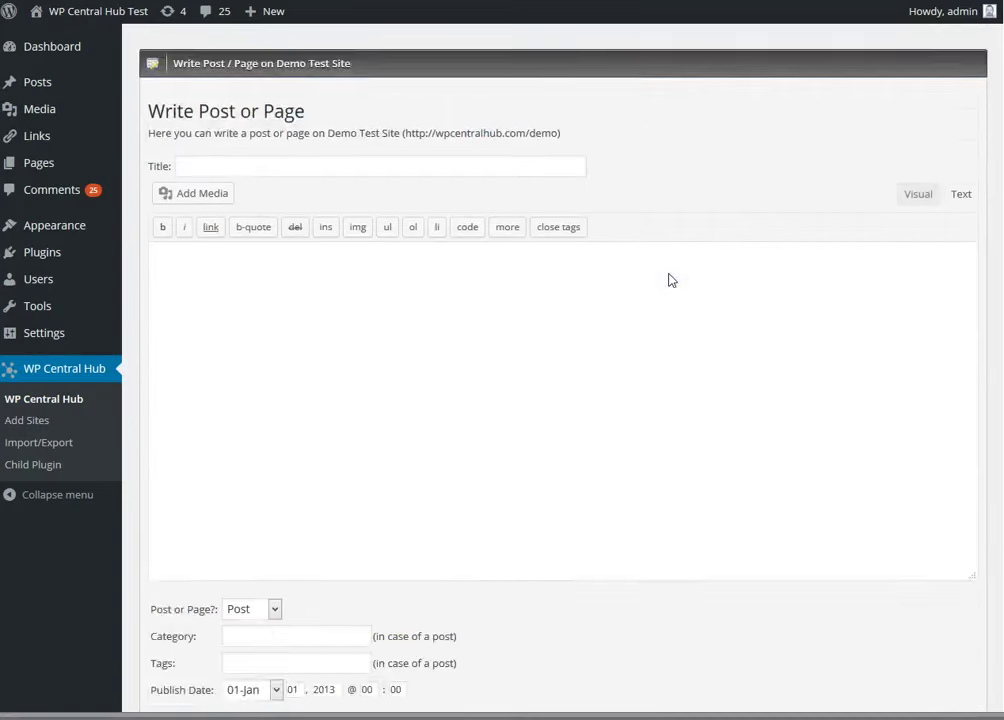
pyautogui.scroll(-2, 670, 280)
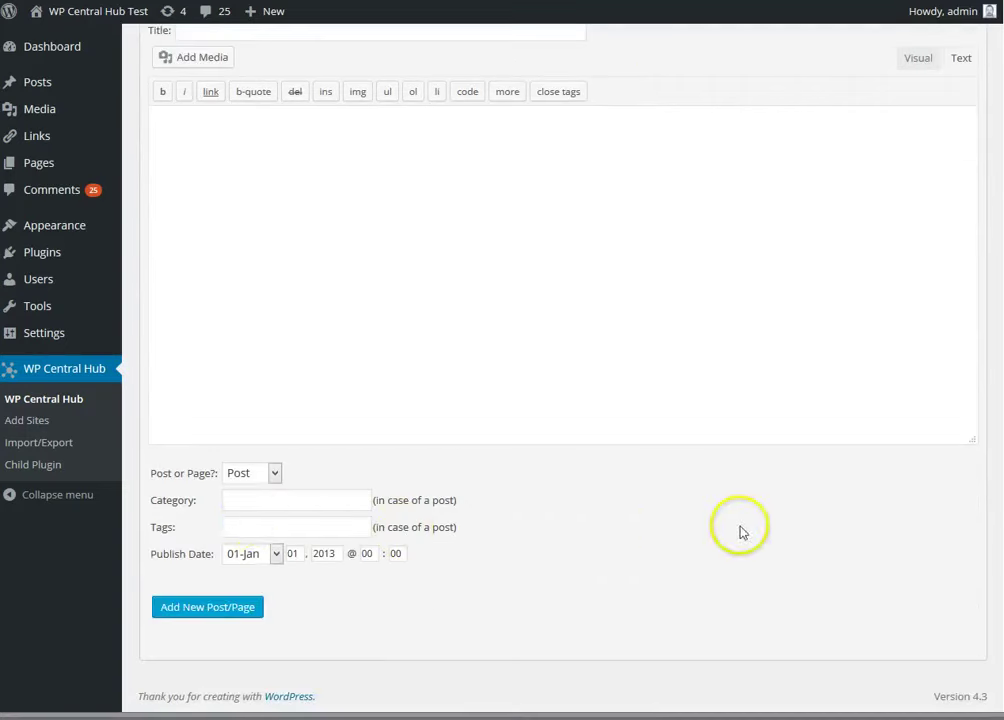
pyautogui.scroll(3, 740, 530)
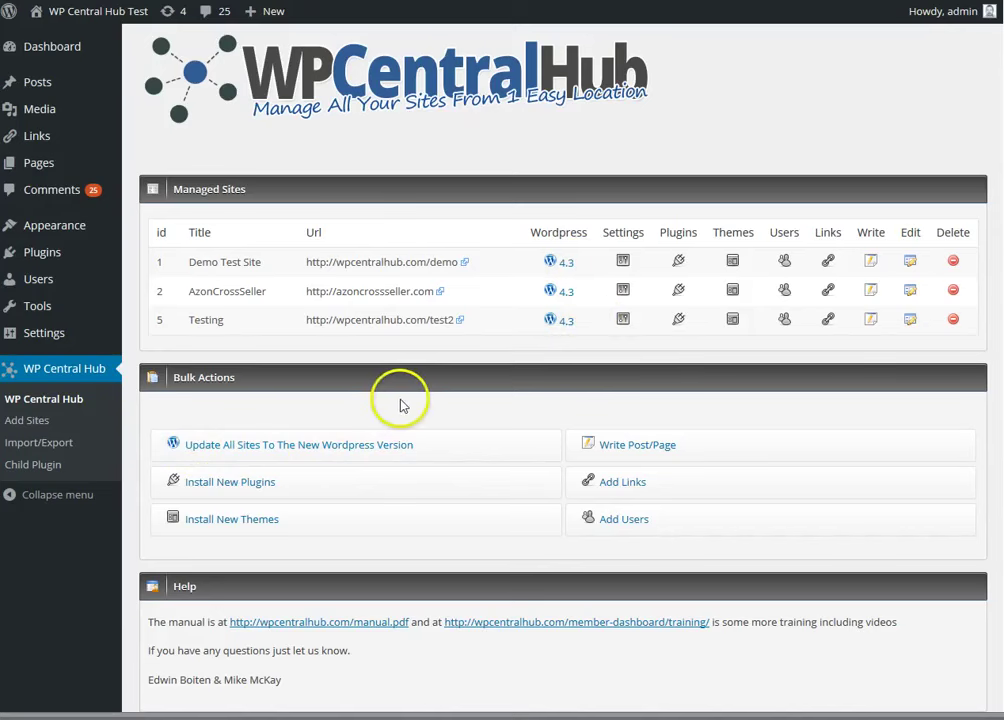
pyautogui.click(283, 492)
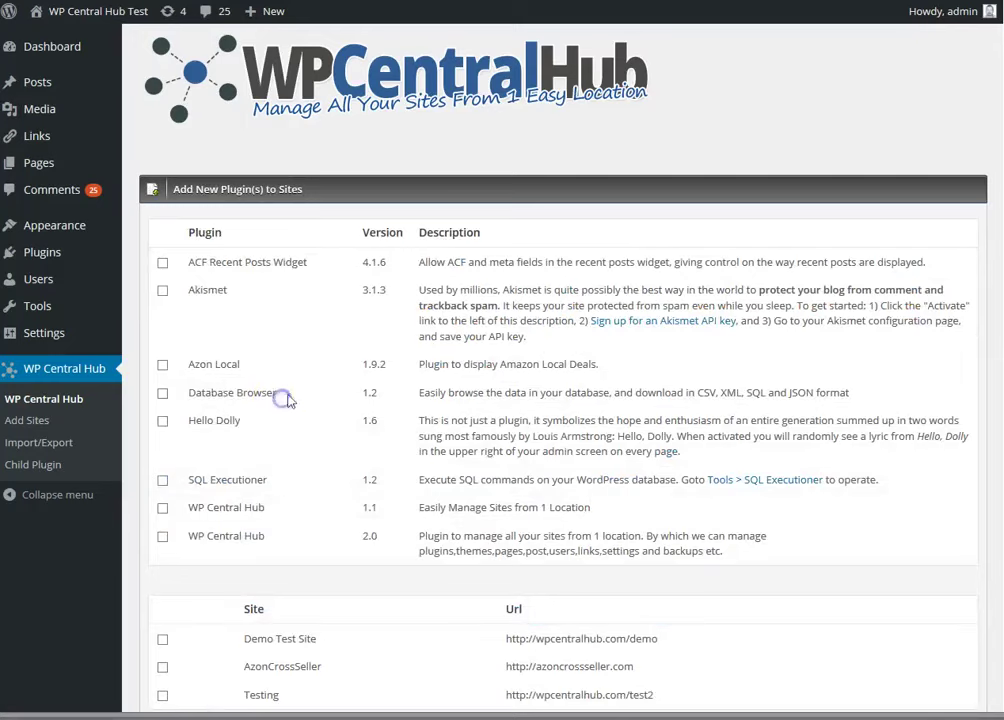
pyautogui.scroll(-3, 405, 443)
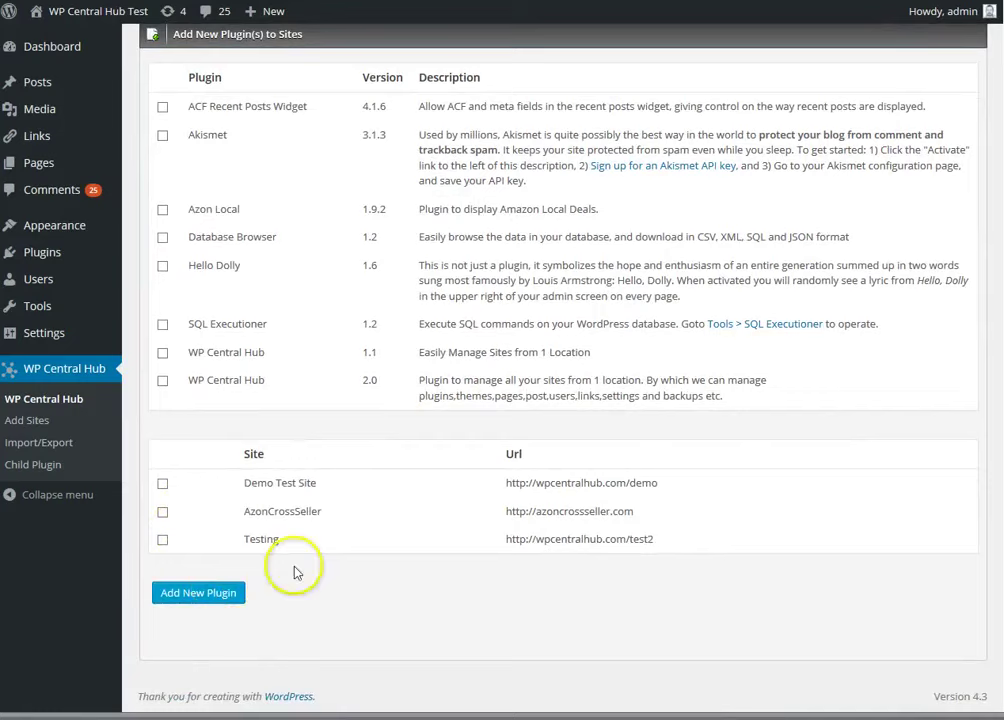
pyautogui.click(383, 627)
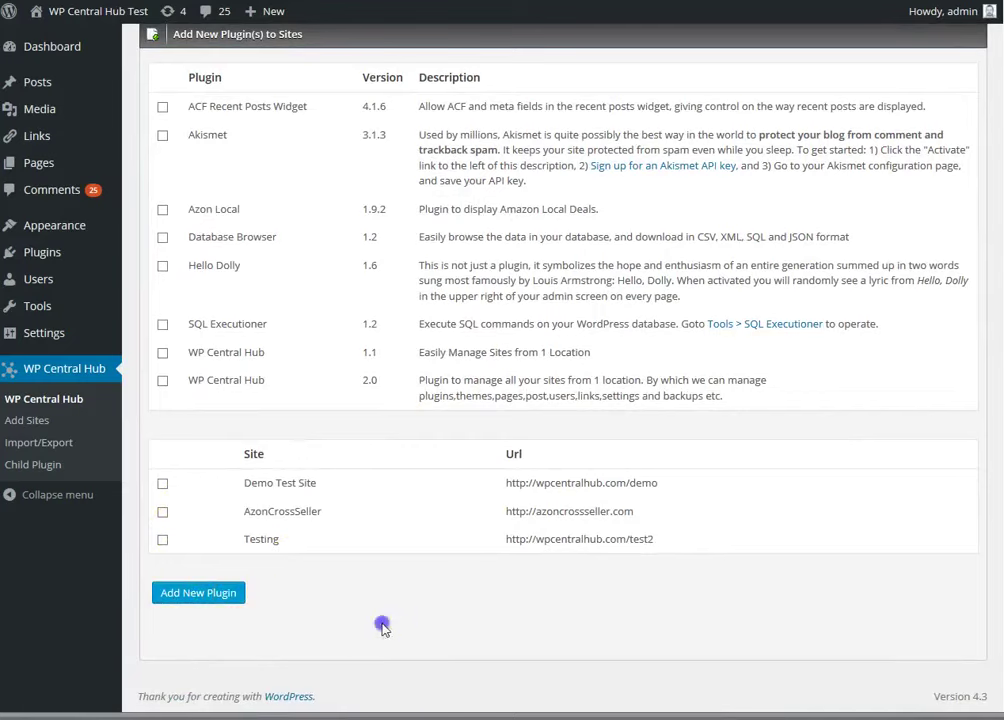
pyautogui.scroll(3, 465, 625)
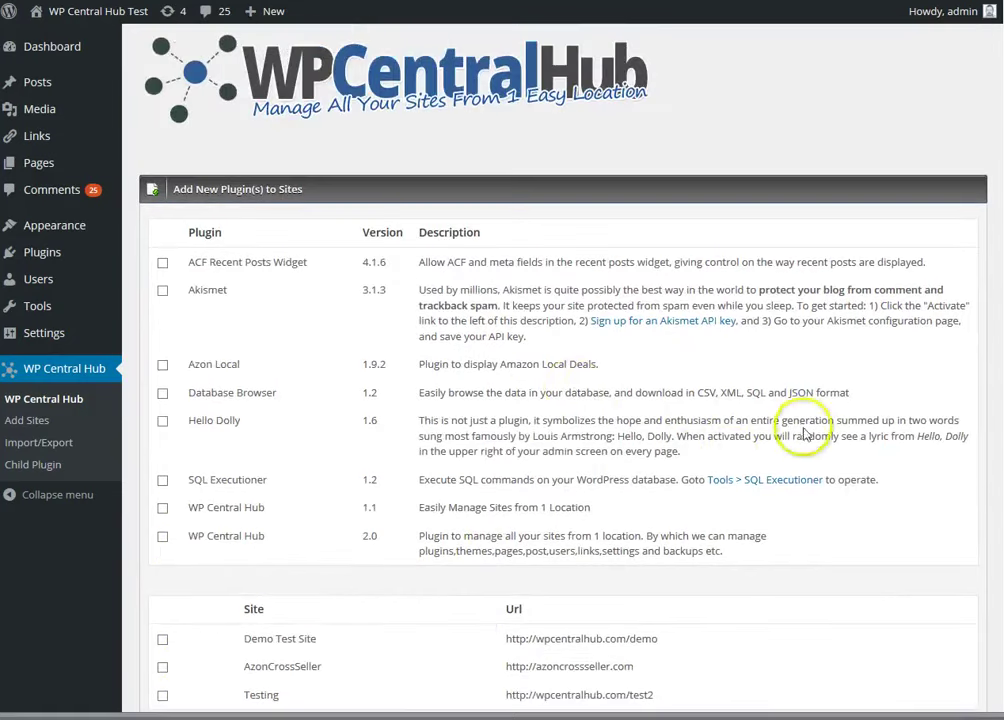
pyautogui.click(36, 399)
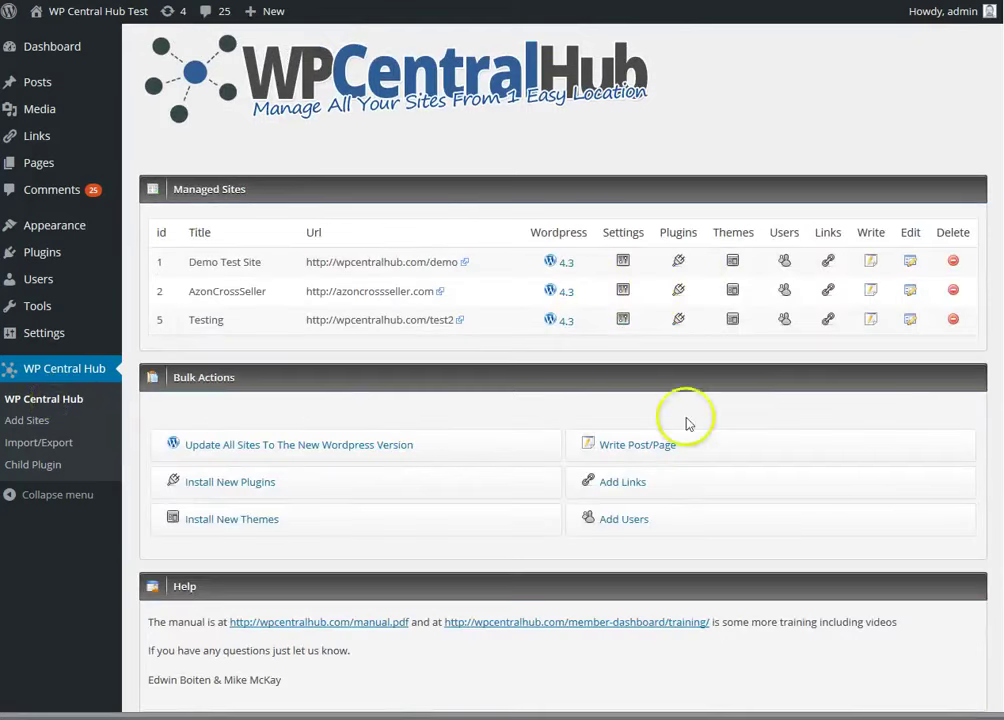
pyautogui.click(285, 519)
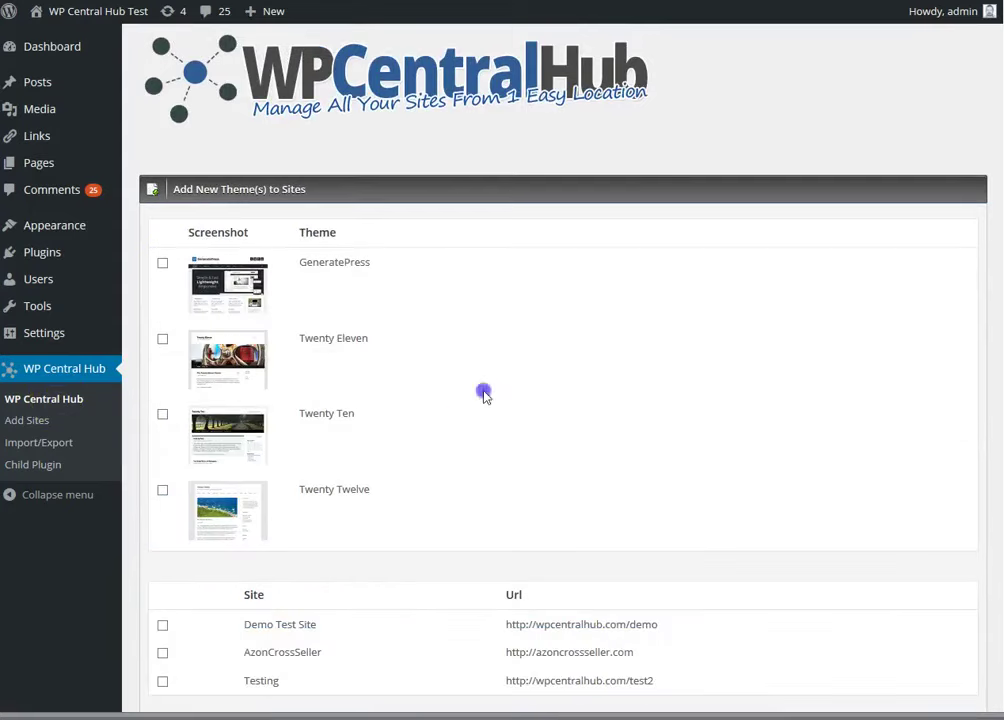
pyautogui.scroll(-2, 530, 410)
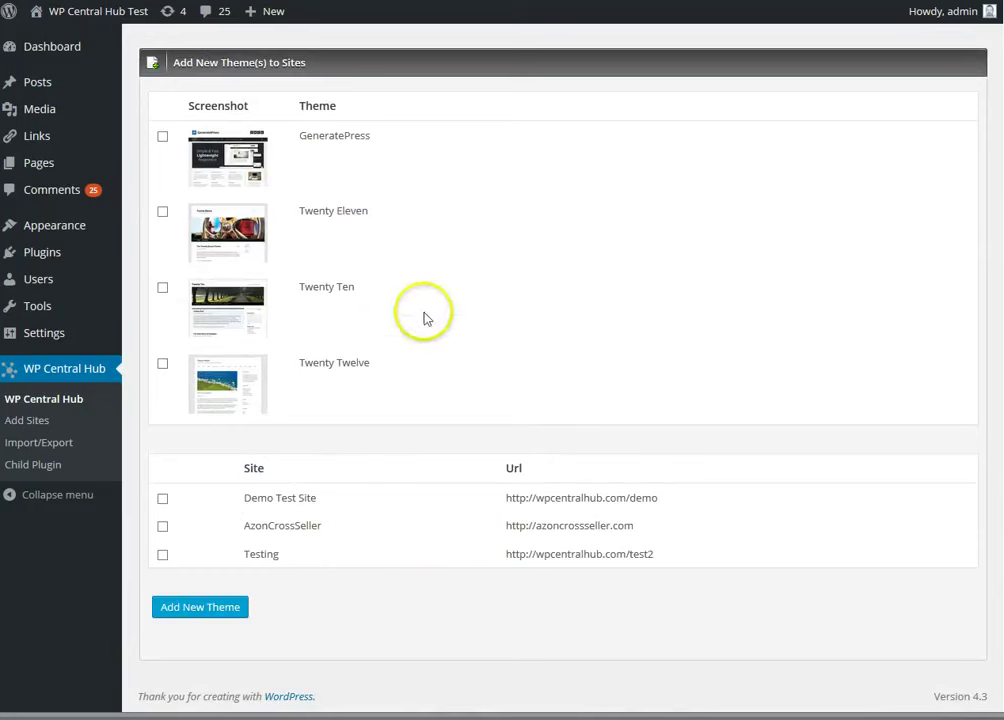
pyautogui.click(161, 139)
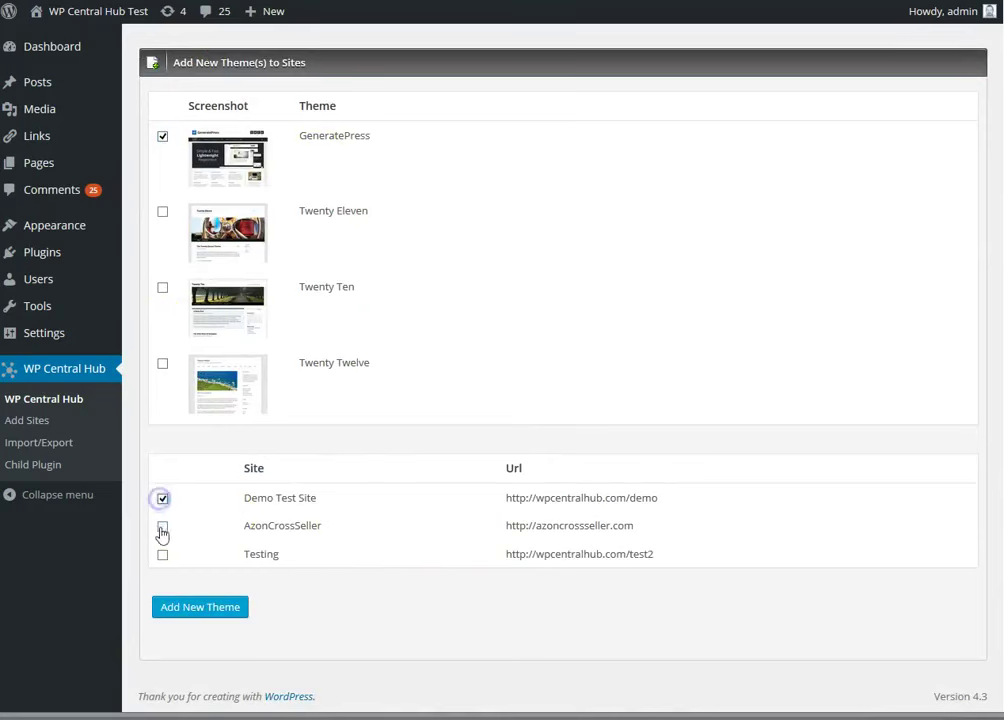
pyautogui.click(162, 529)
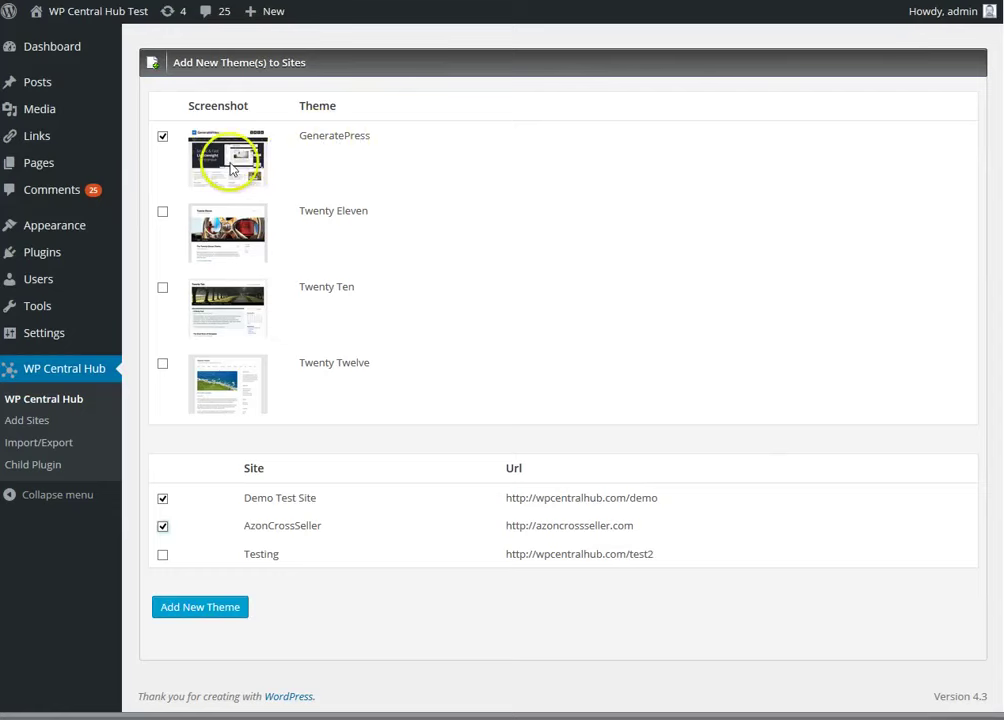
pyautogui.click(66, 399)
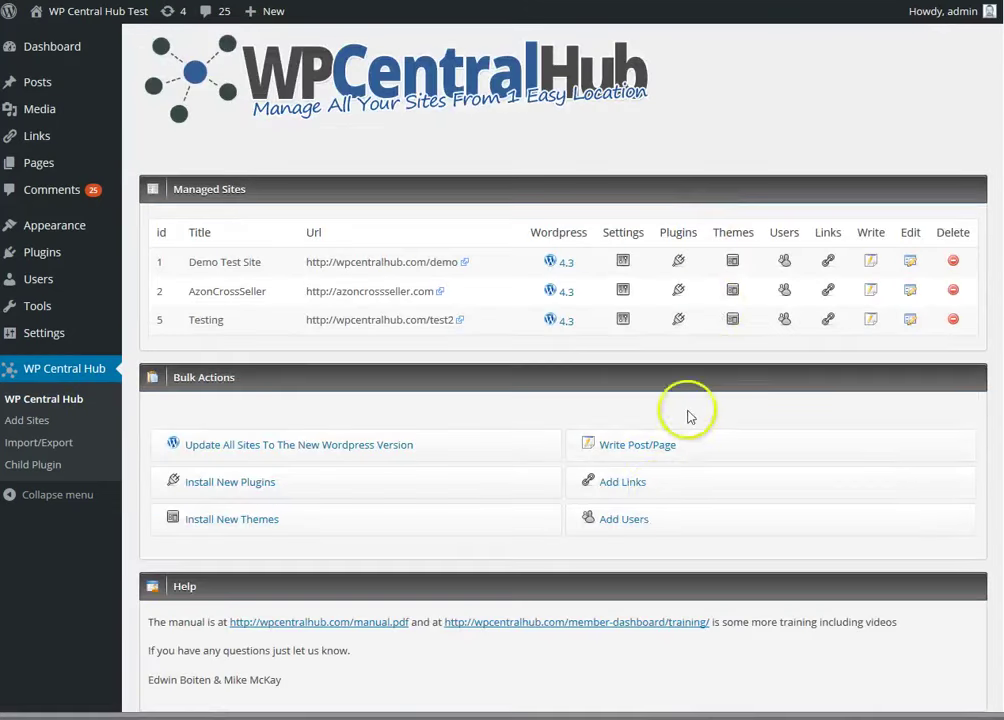
# Open the bulk Write Post/Page form and try {this|that} spinning text in its editor
pyautogui.click(644, 450)
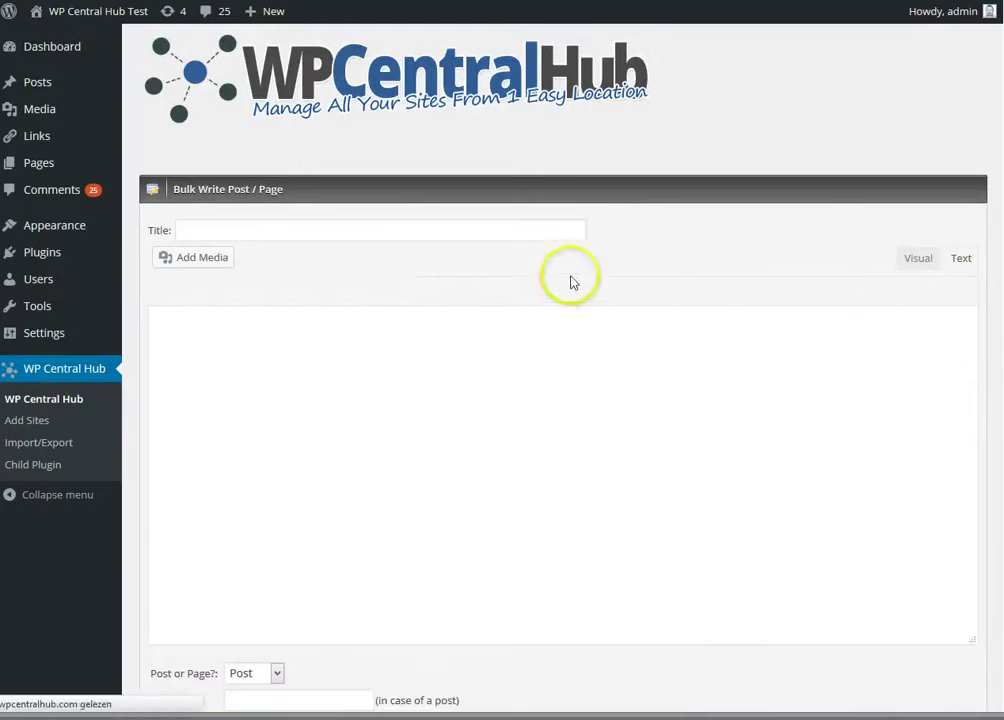
pyautogui.click(638, 255)
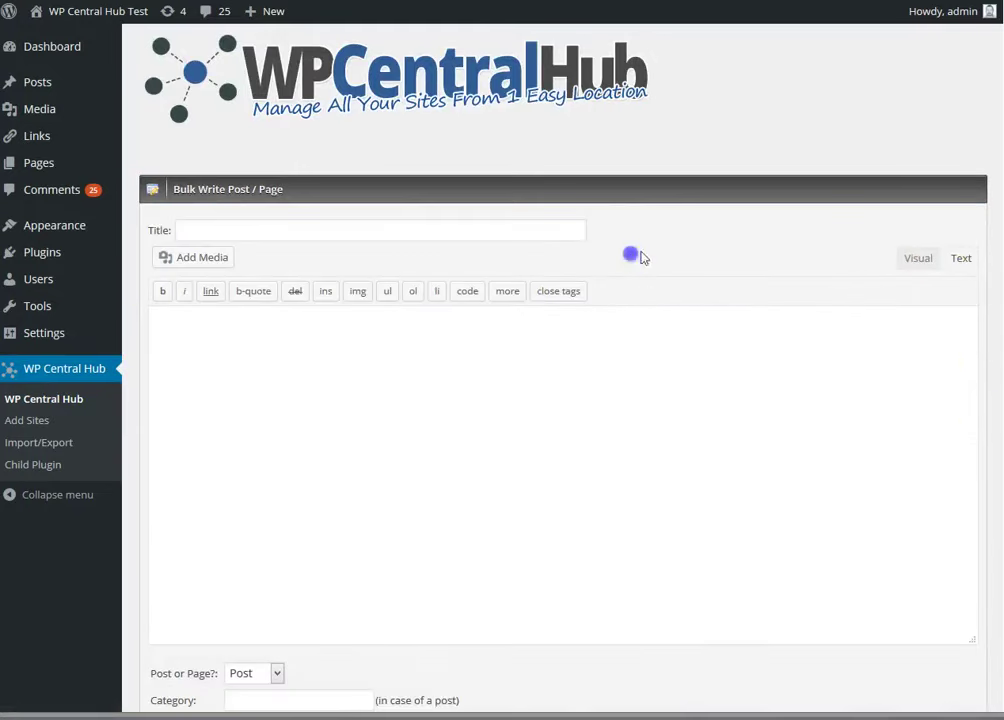
pyautogui.scroll(-5, 648, 295)
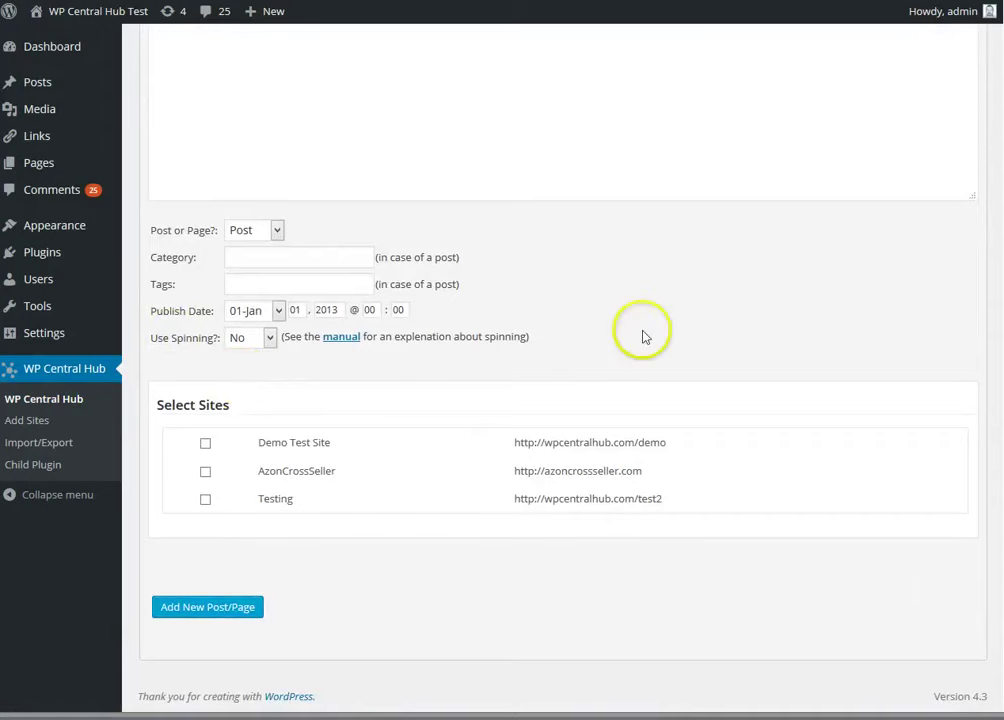
pyautogui.scroll(5, 676, 351)
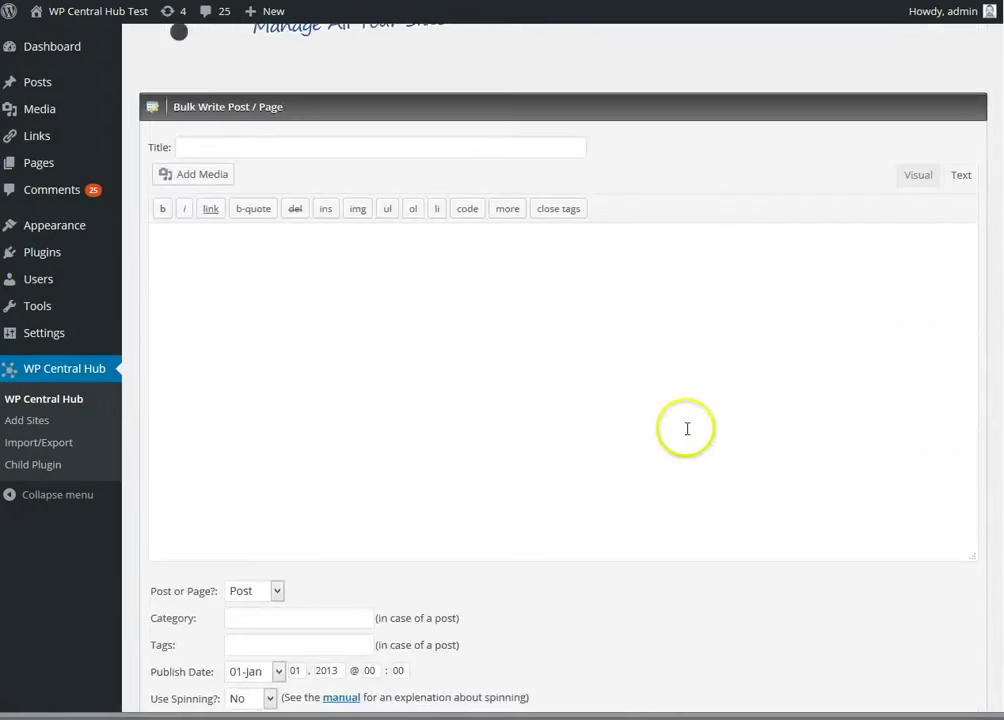
pyautogui.scroll(-3, 686, 426)
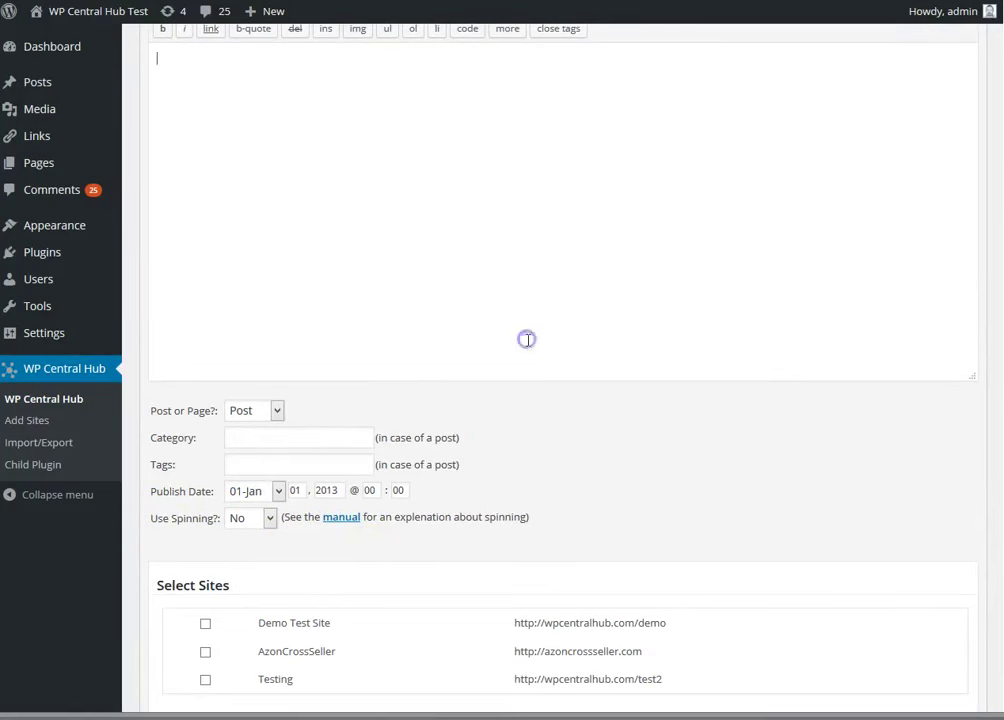
pyautogui.scroll(2, 589, 400)
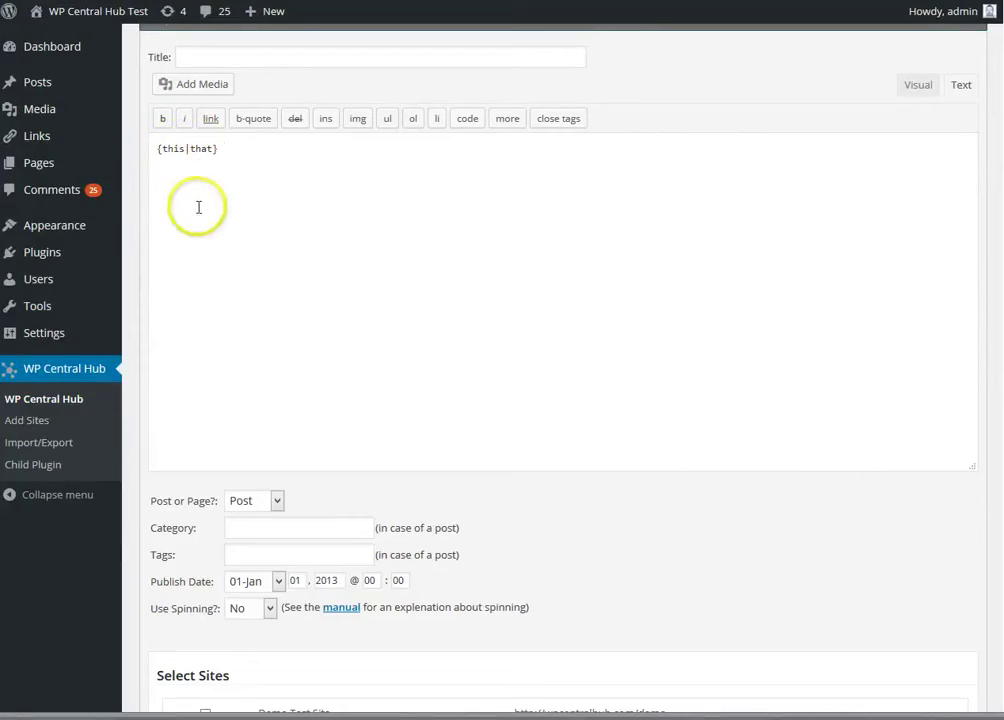
pyautogui.click(575, 542)
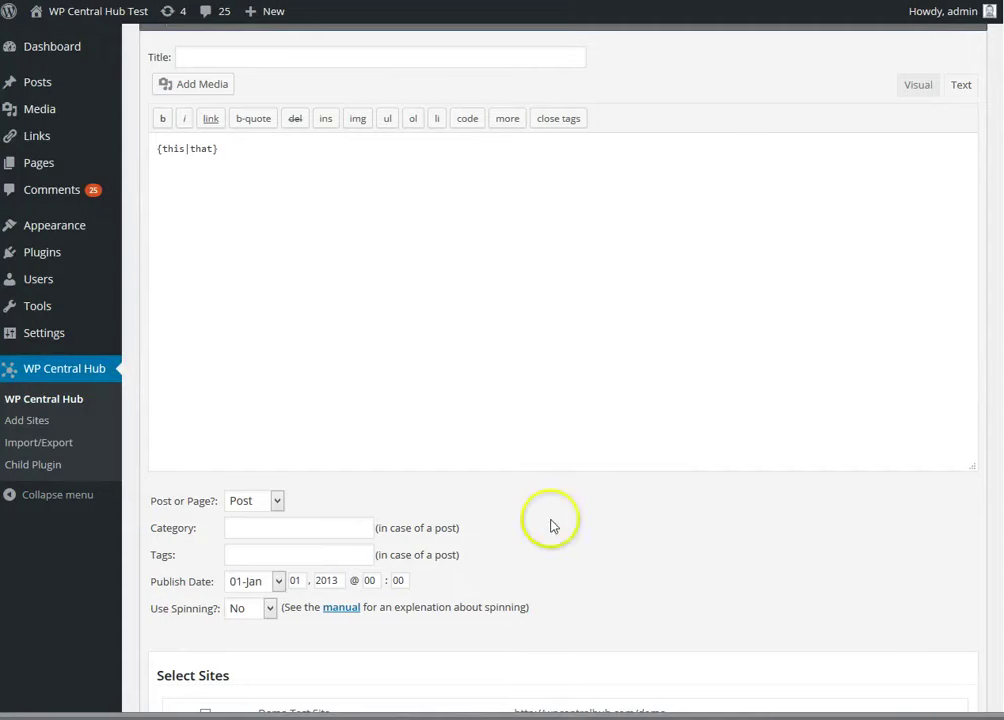
pyautogui.scroll(-1, 450, 470)
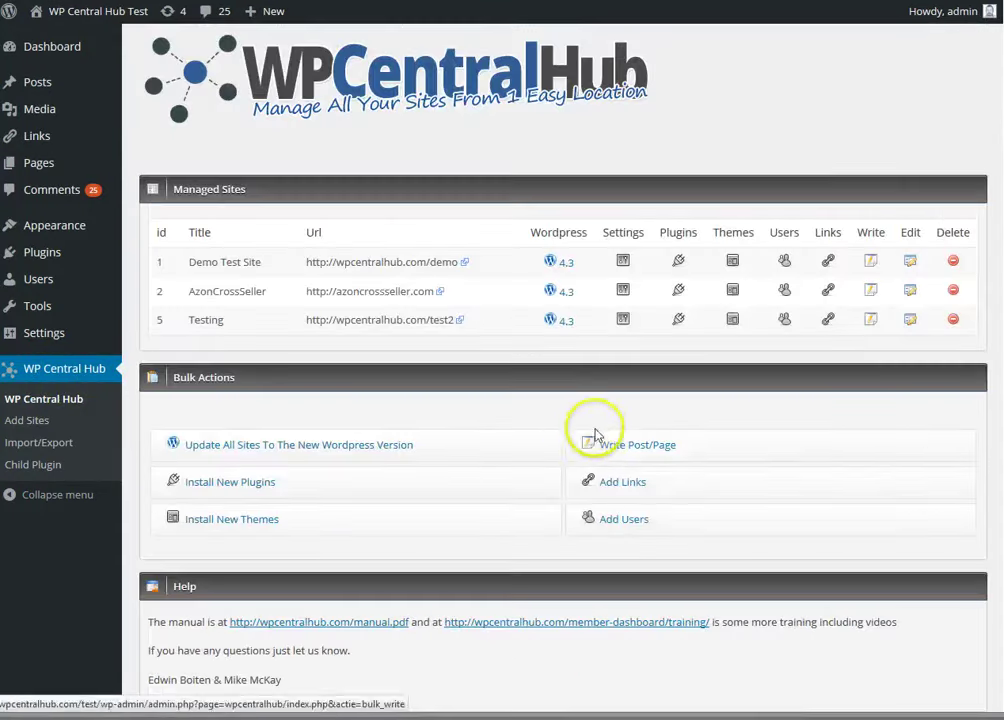
pyautogui.click(665, 500)
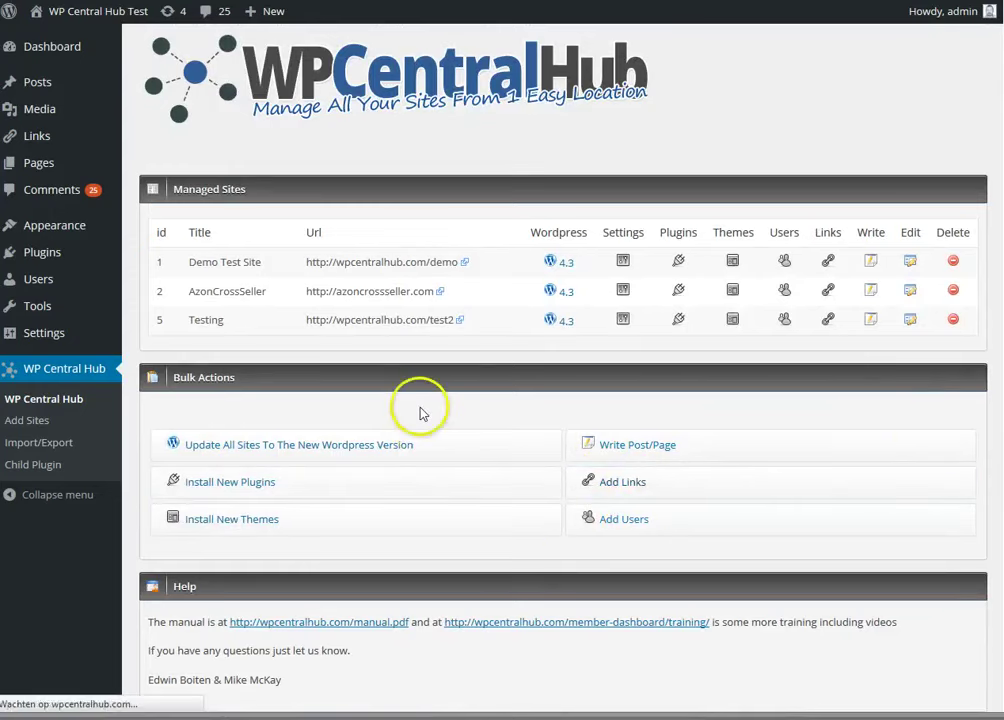
pyautogui.scroll(-10, 425, 412)
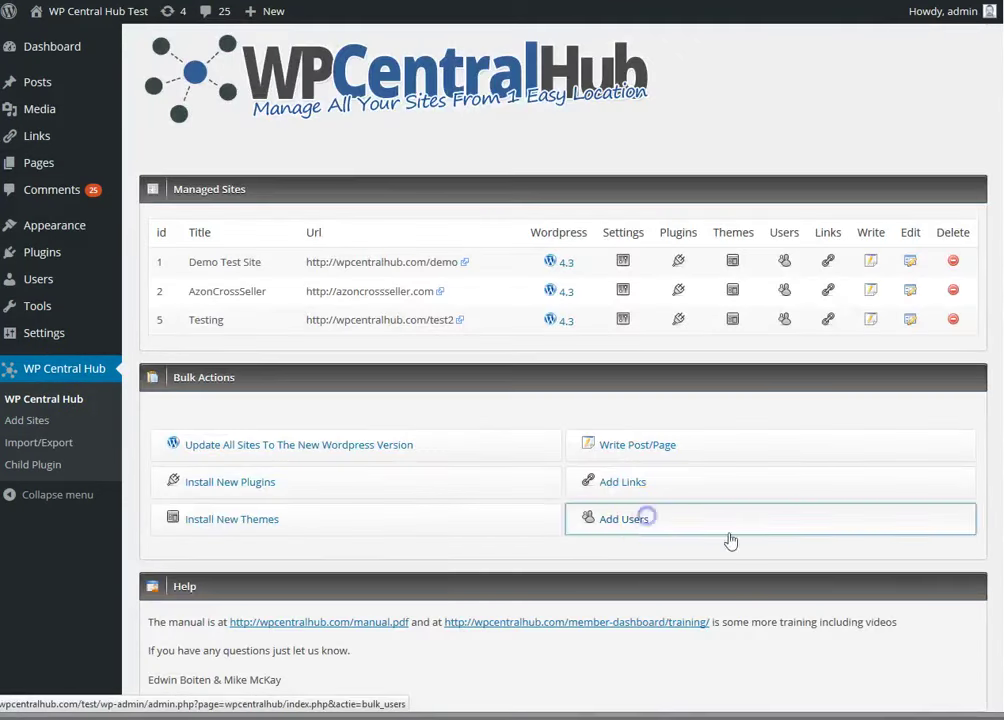
pyautogui.click(803, 531)
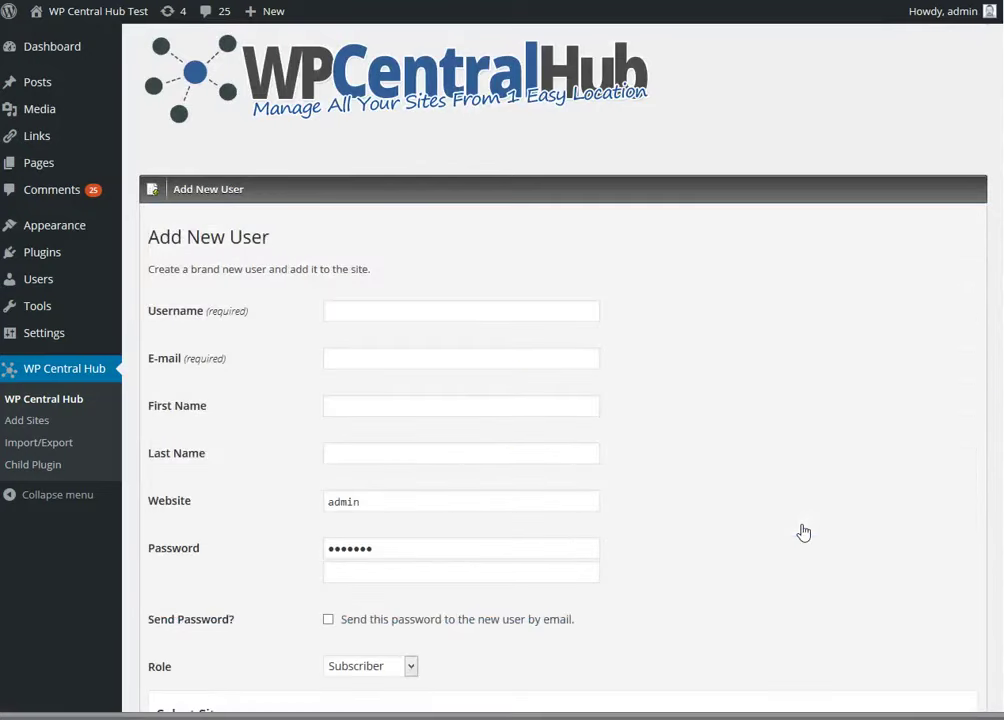
pyautogui.scroll(-3, 795, 410)
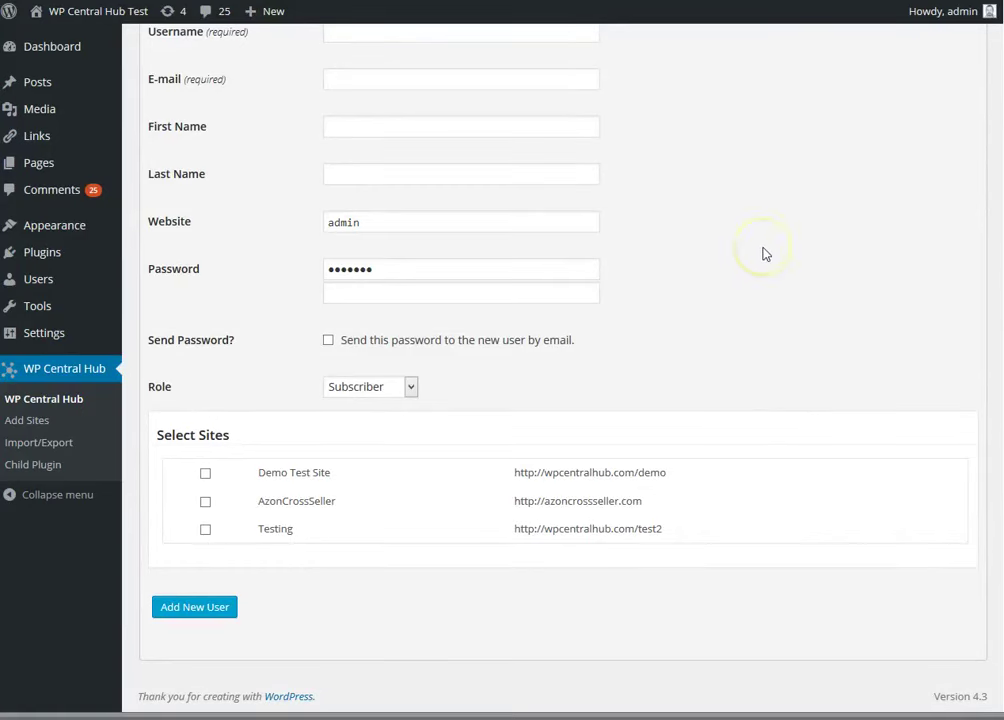
pyautogui.scroll(1, 766, 256)
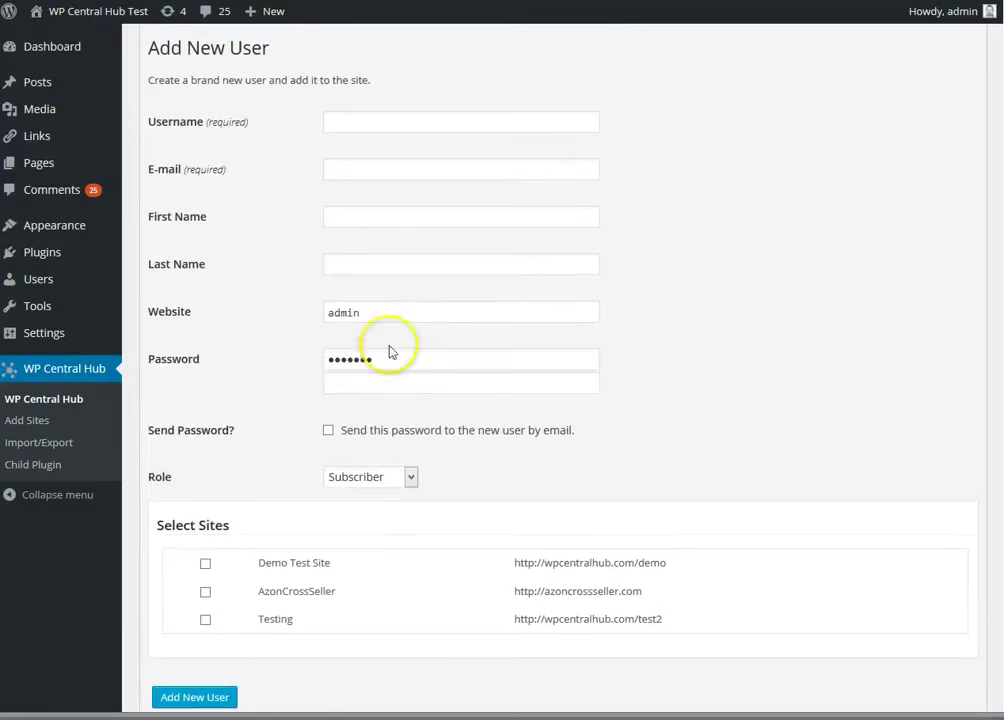
pyautogui.click(411, 476)
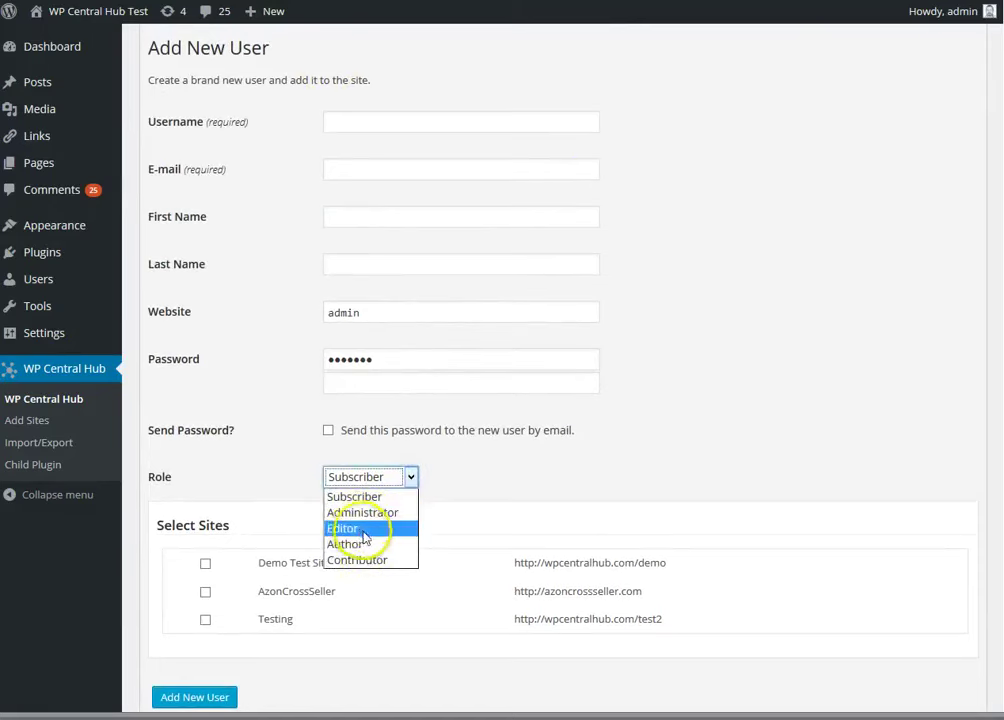
pyautogui.click(236, 566)
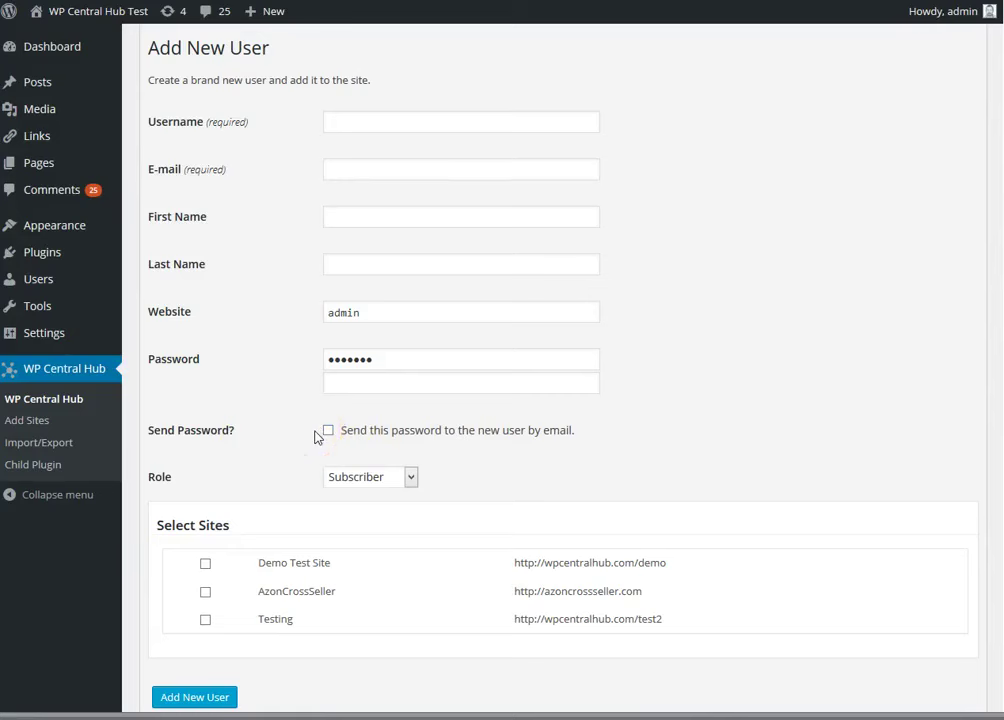
# Show the Child Plugin settings with API key and hosting IP, highlighting the server time
pyautogui.click(52, 406)
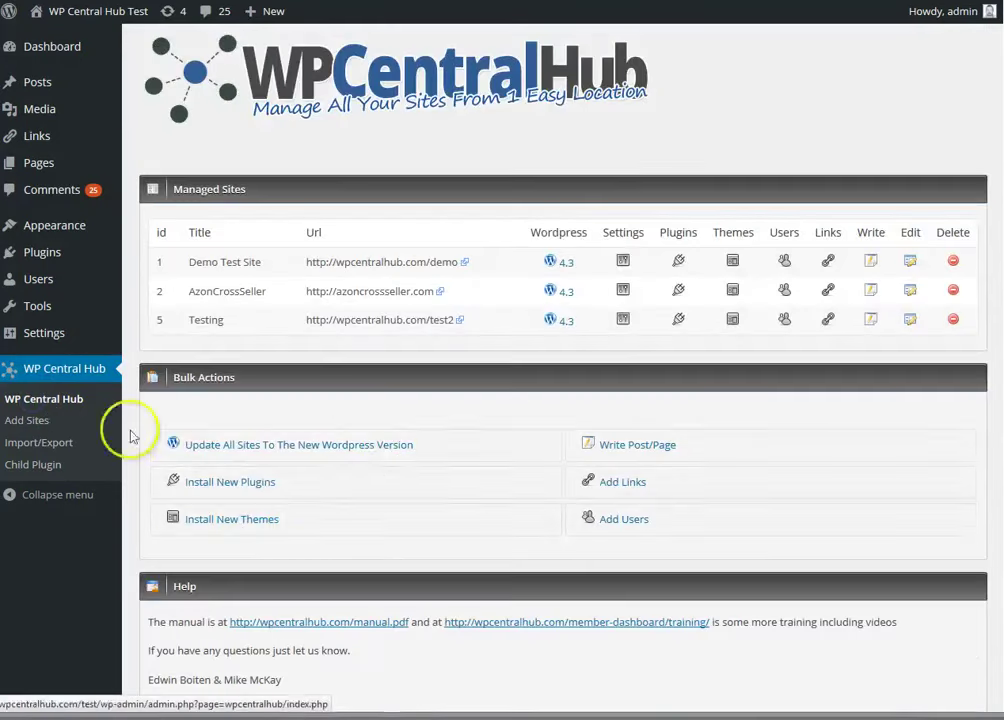
pyautogui.click(45, 464)
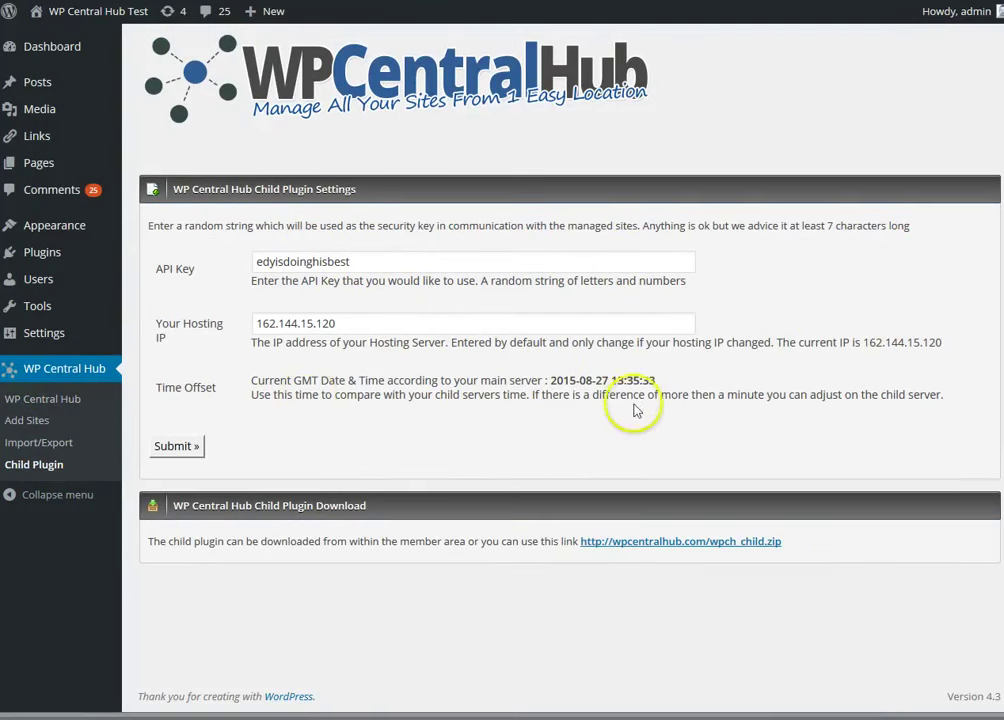
pyautogui.moveTo(656, 381); pyautogui.dragTo(573, 384)
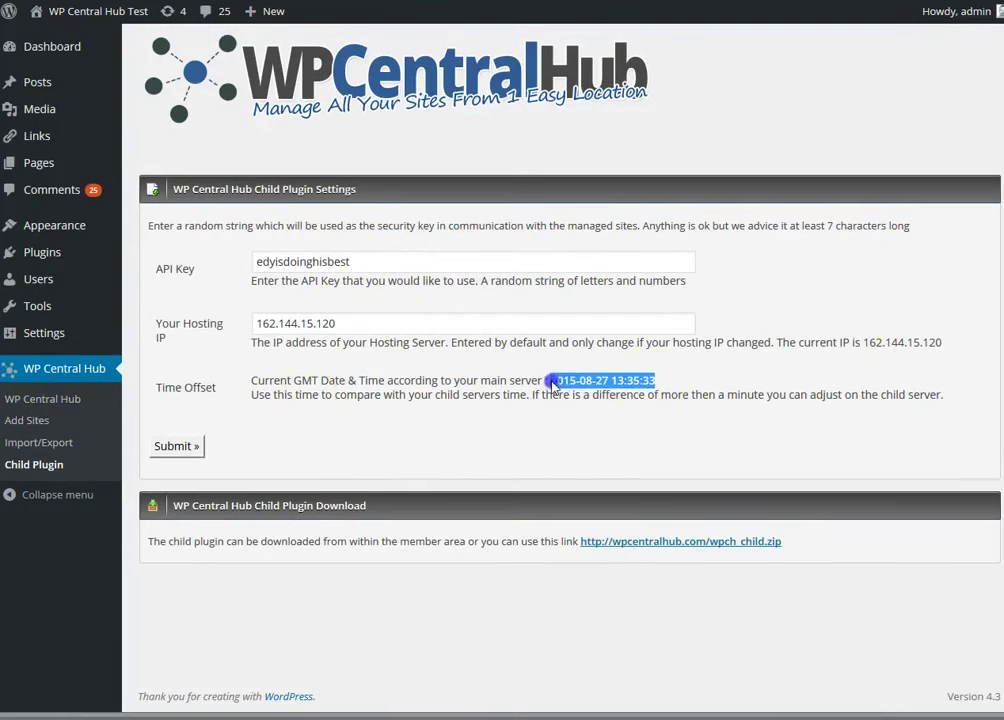
pyautogui.click(800, 398)
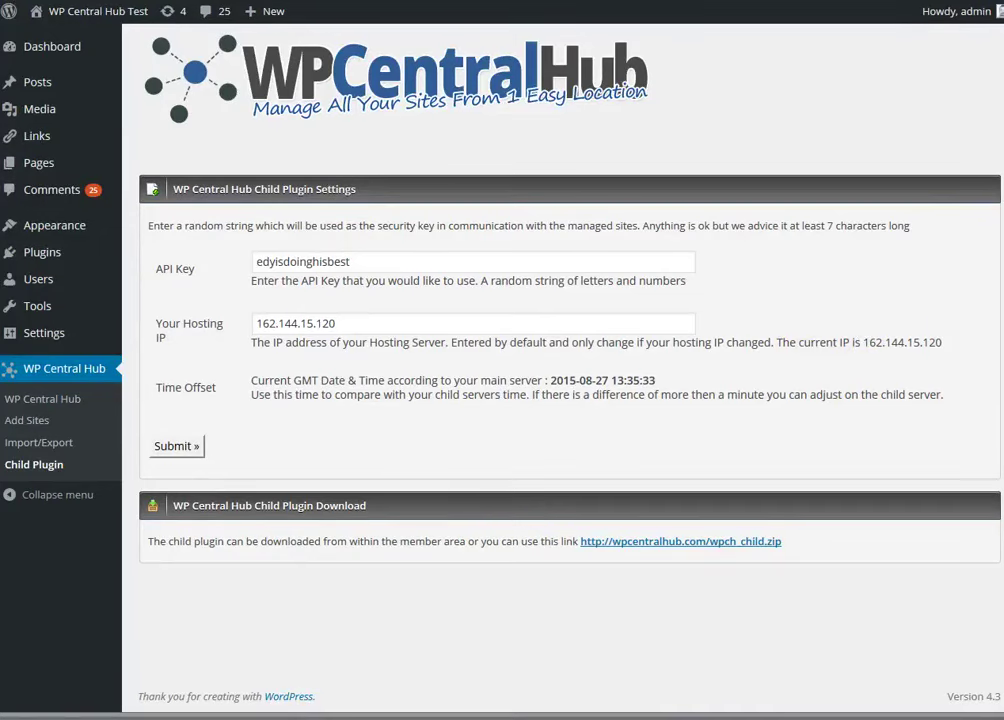
# Open the Testing site's Edit Themes page, with GeneratePress 1.3.03 listed as active
pyautogui.click(37, 400)
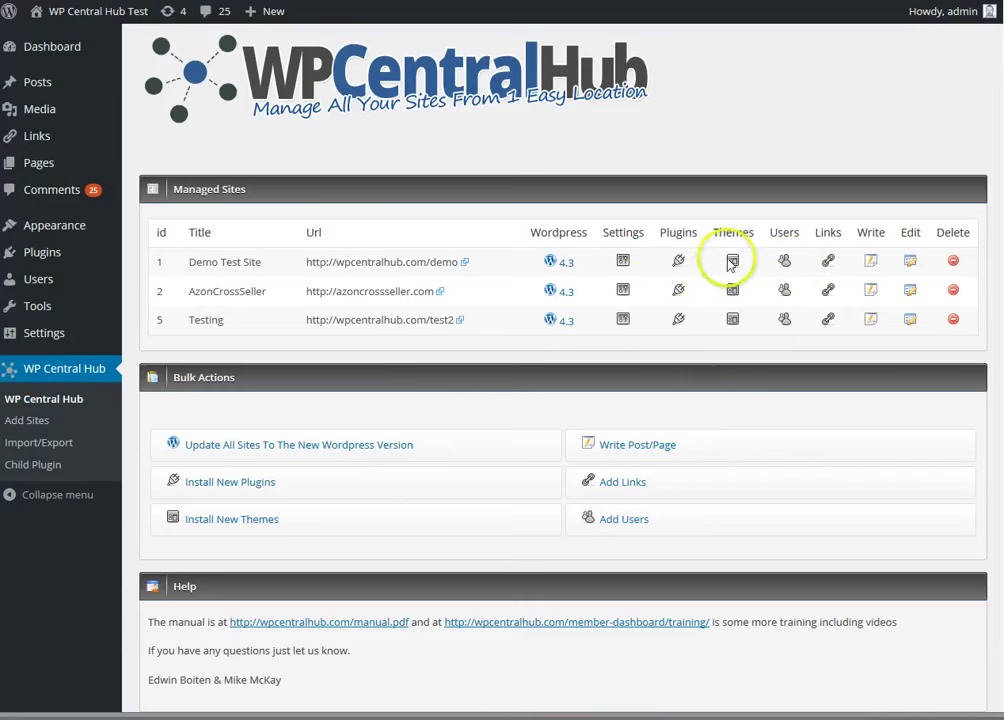
pyautogui.click(724, 321)
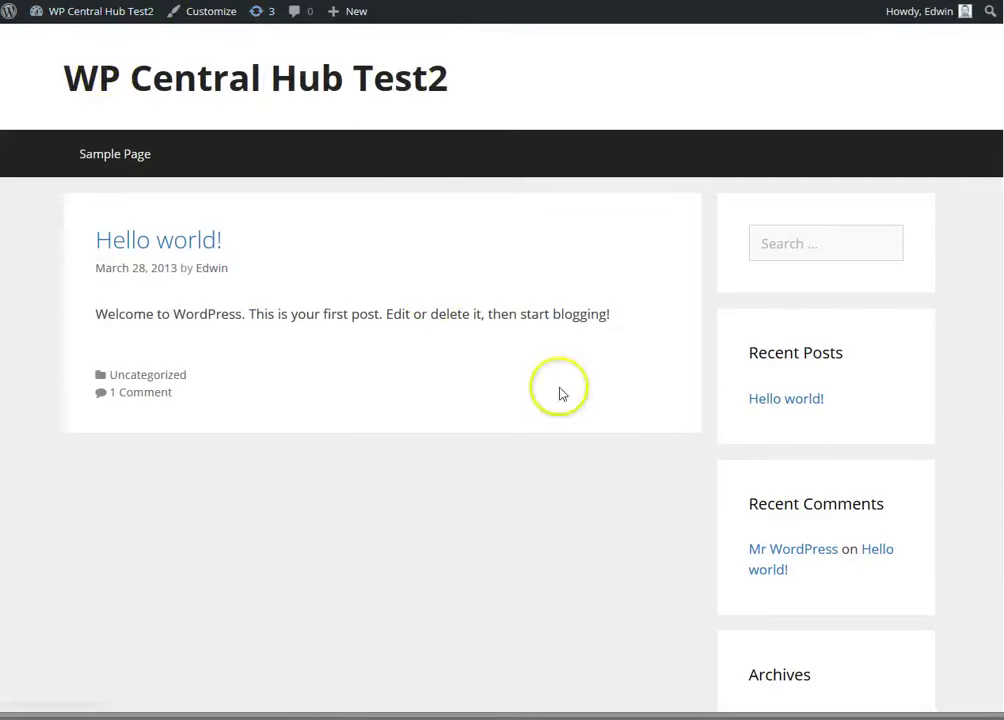
pyautogui.click(567, 596)
pyautogui.scroll(-3, 562, 556)
pyautogui.scroll(3, 562, 556)
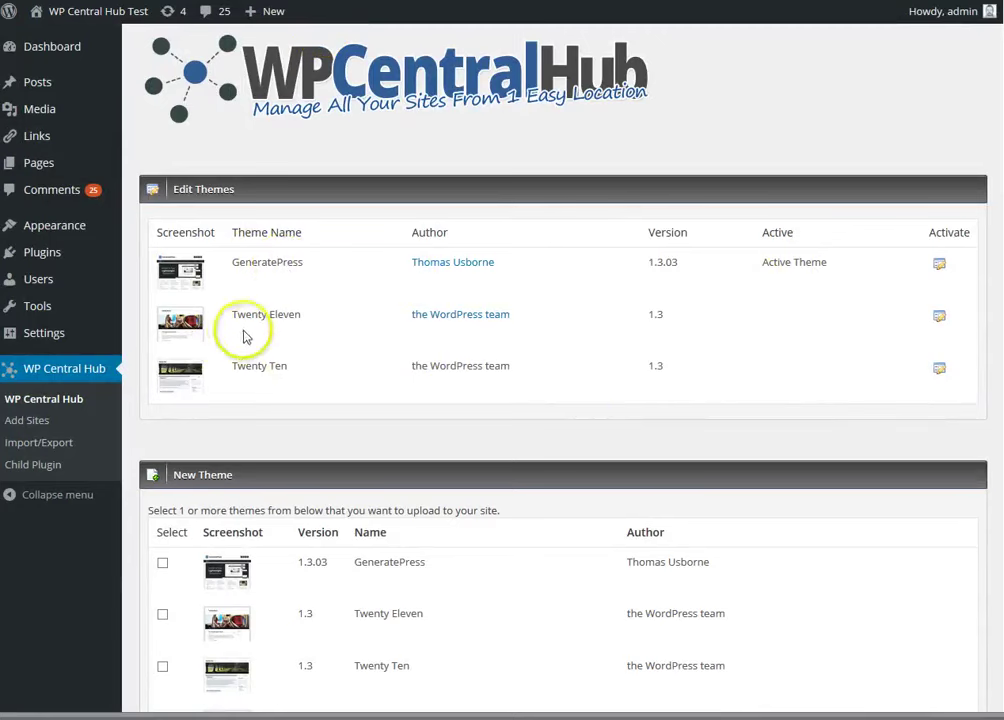
# Activate Twenty Ten 1.3 on the Testing site, replacing GeneratePress
pyautogui.click(940, 370)
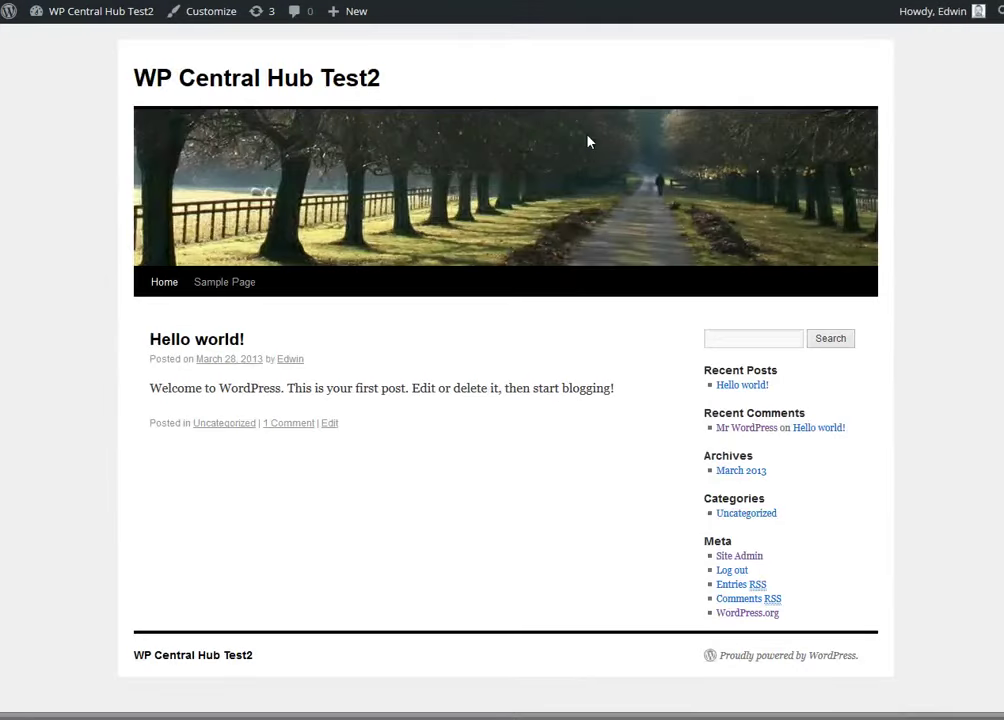
pyautogui.click(565, 465)
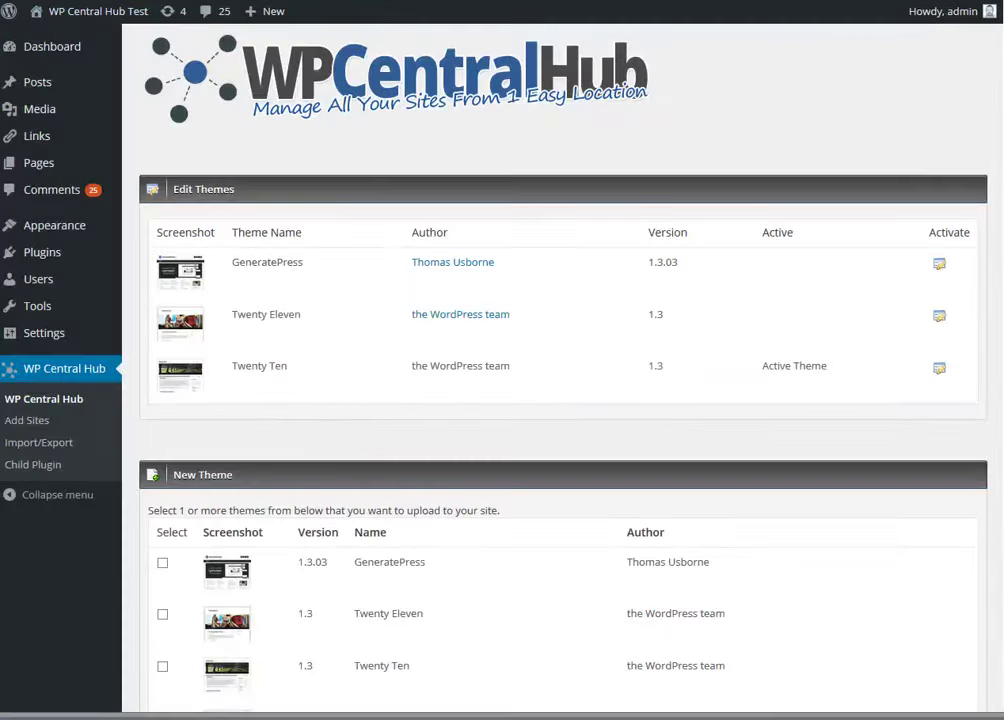
# Return from the Edit Themes page to the WP Central Hub dashboard of managed sites
pyautogui.click(44, 398)
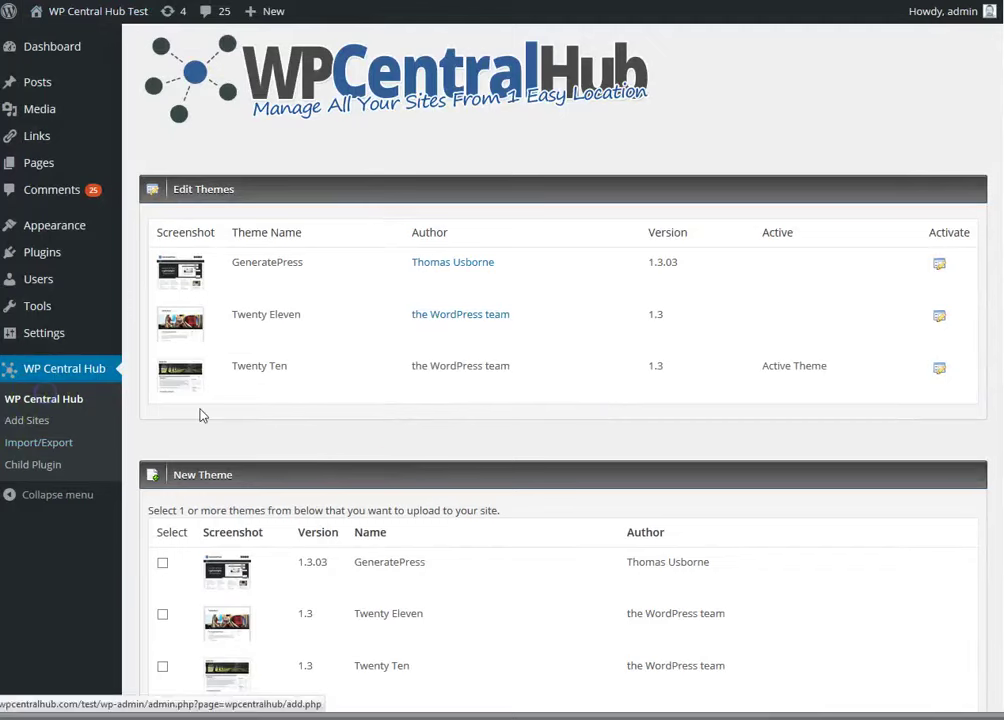